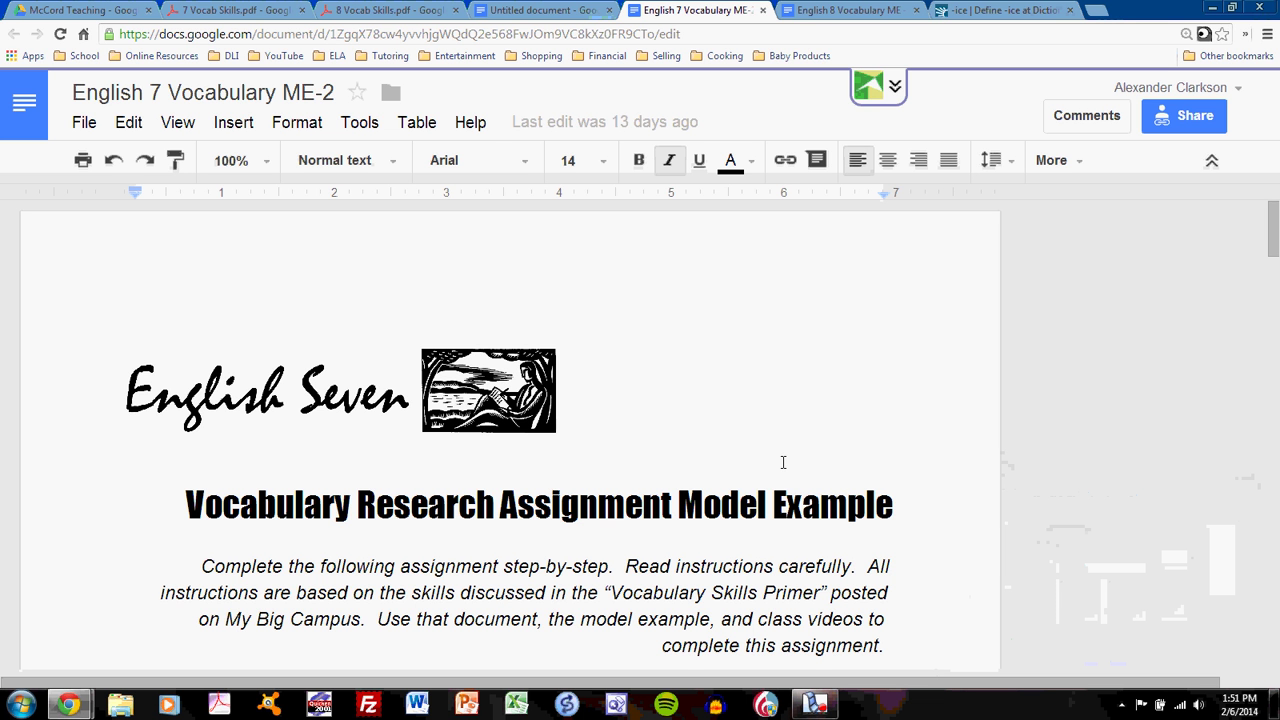
Review the English 8 Vocabulary ME document down to the context-clue sentence instruction and its reference to skill #4.
click(850, 10)
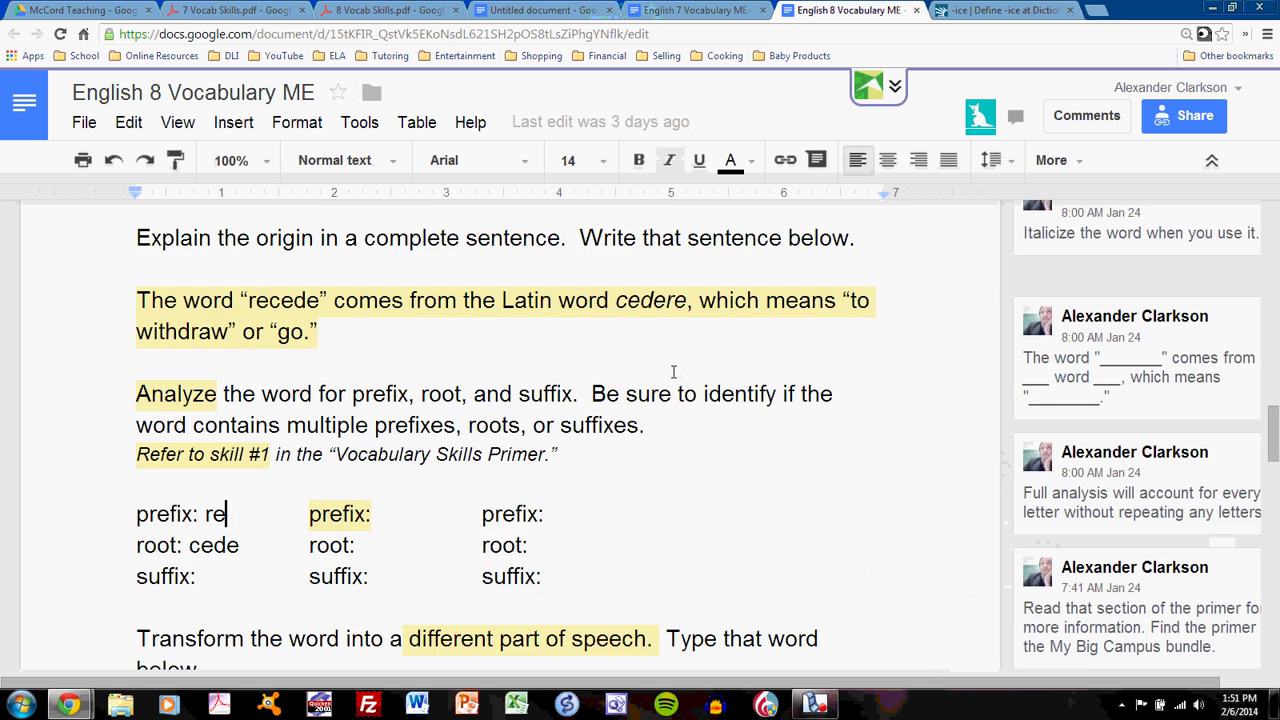
scroll(673, 372, up, 5)
scroll(673, 372, up, 15)
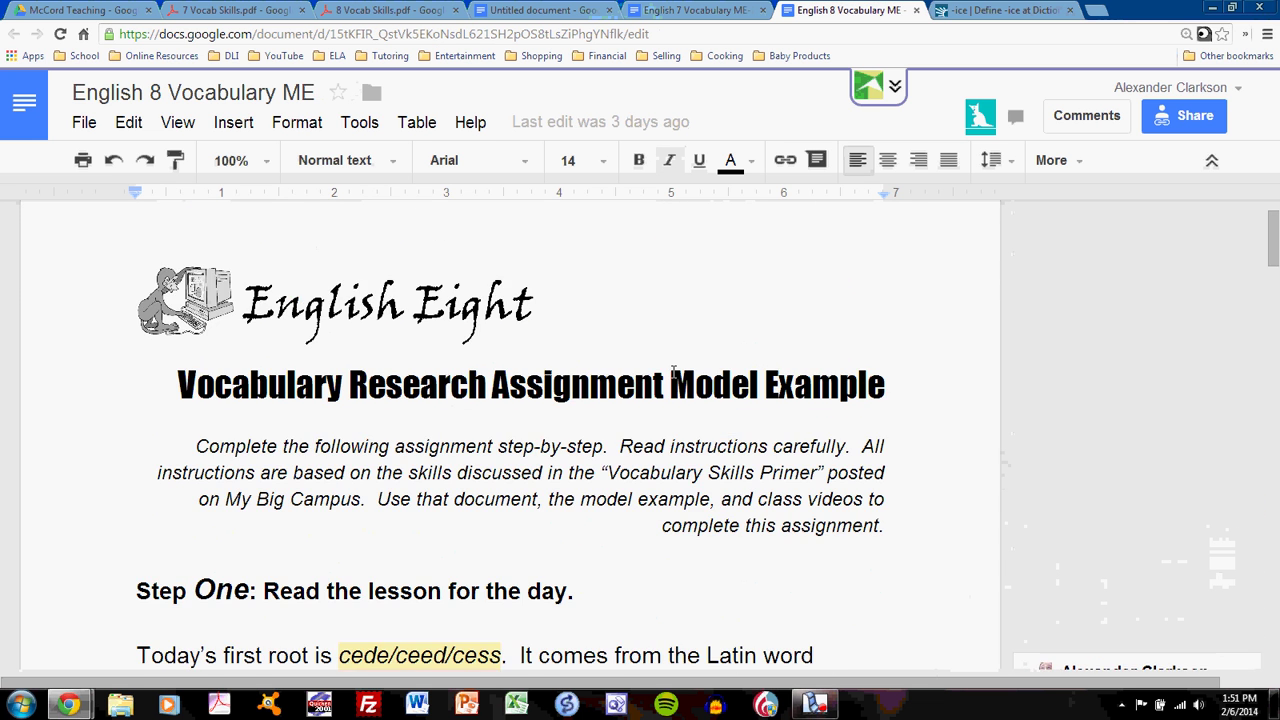
scroll(673, 372, down, 15)
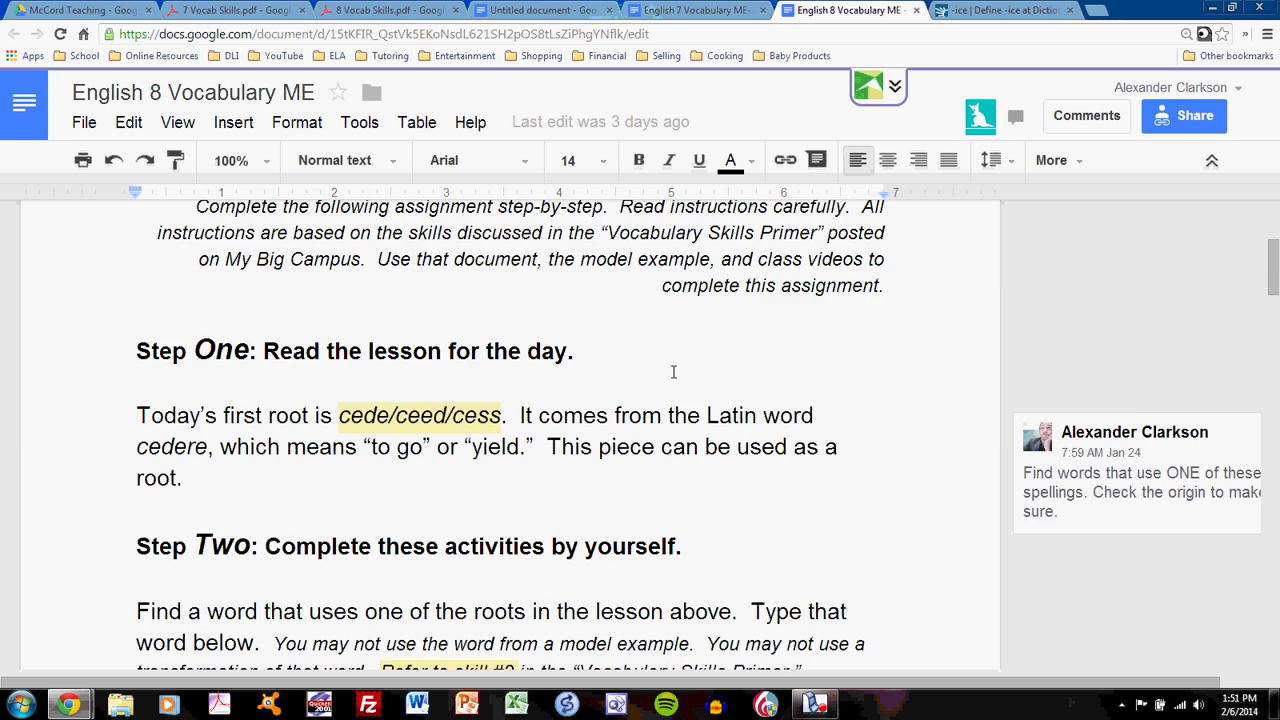
scroll(673, 372, down, 5)
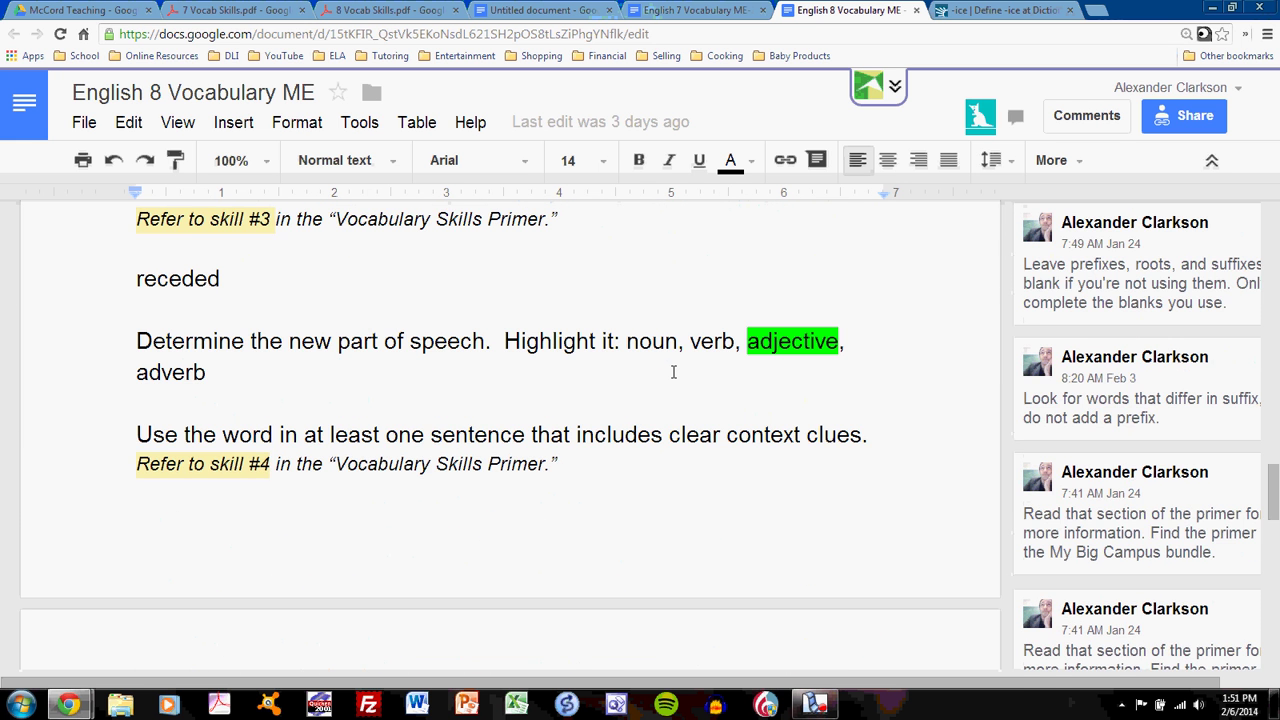
scroll(673, 372, down, 1)
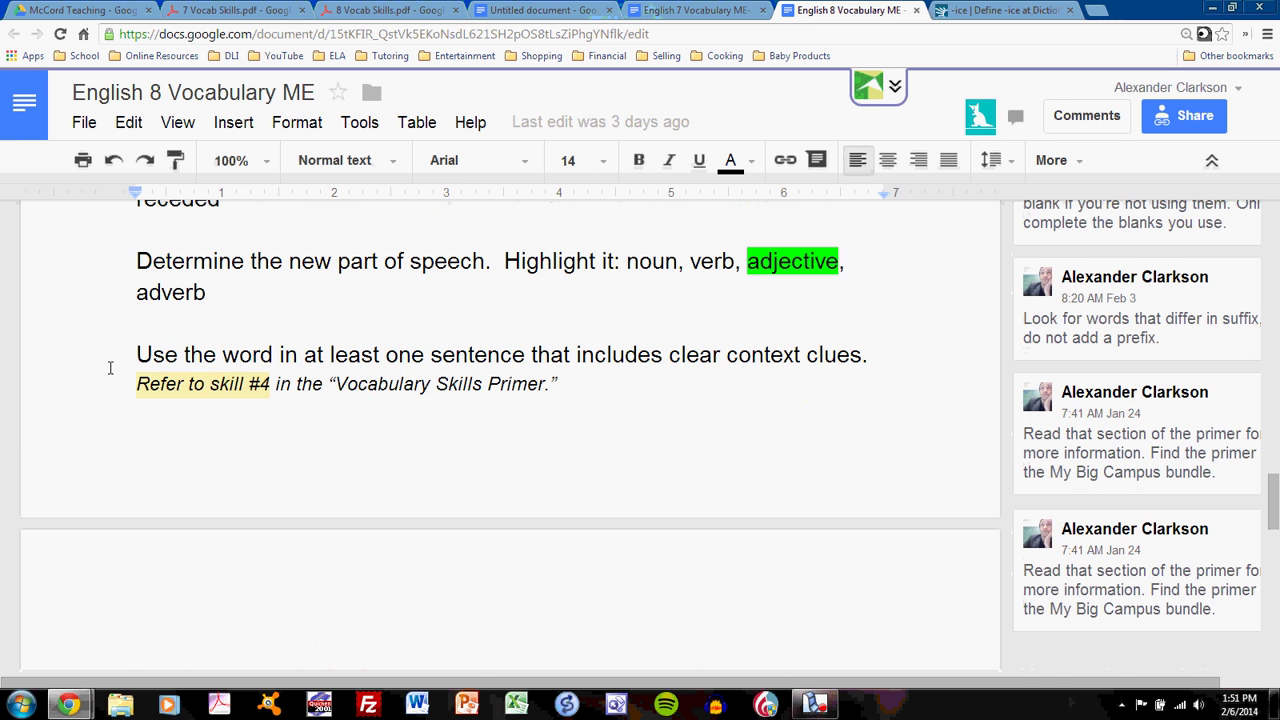
drag(128, 353, 872, 356)
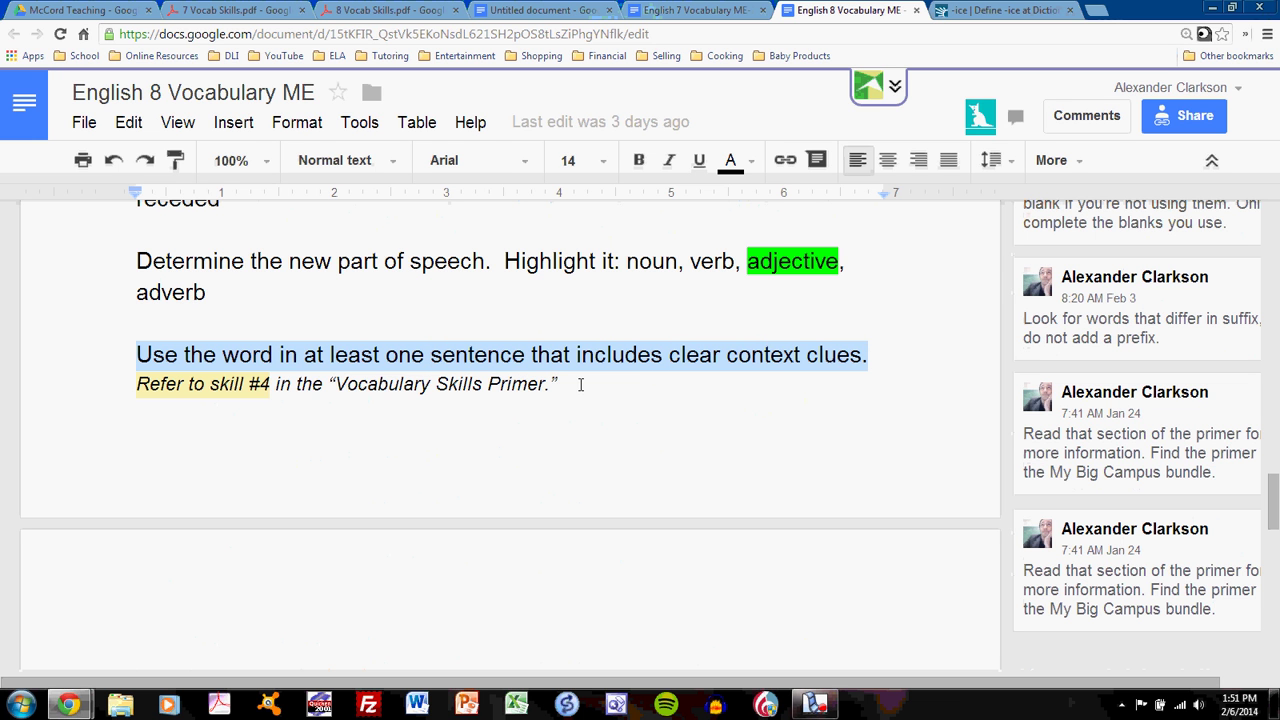
drag(583, 380, 108, 395)
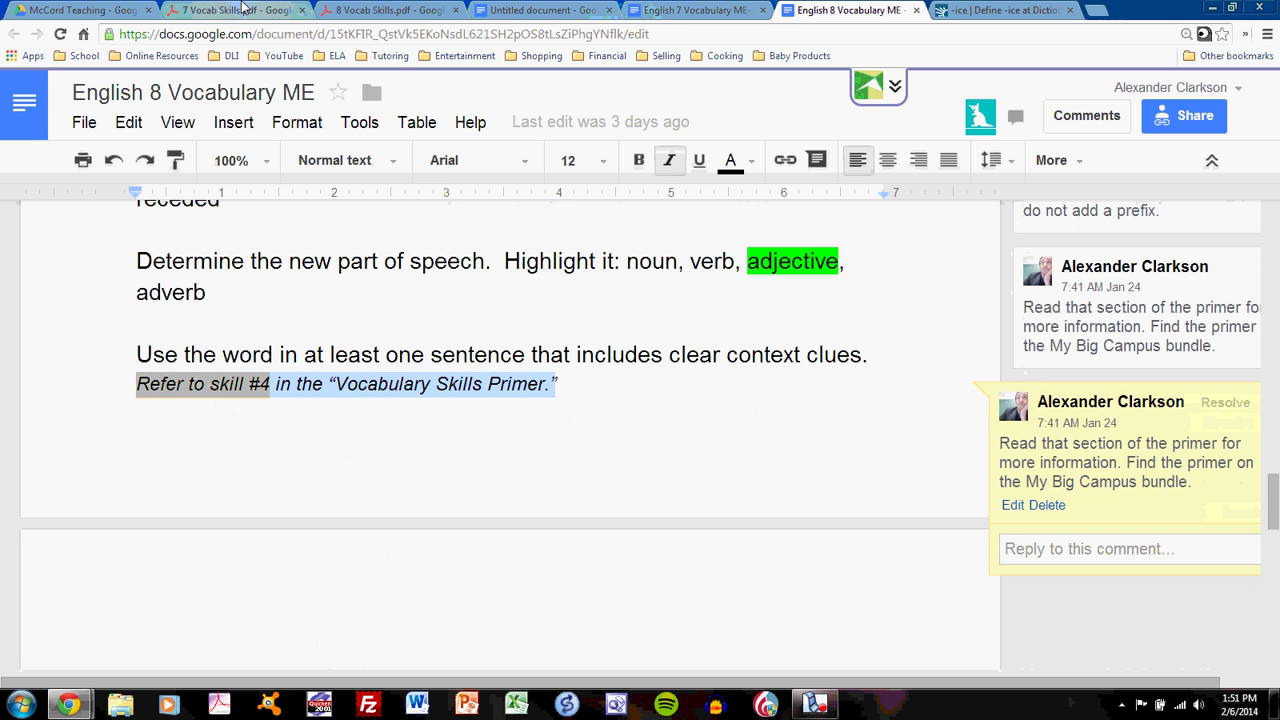
Open 8 Vocab Skills.pdf and read the Sentence Writing section, including the five criteria and the context clue examples.
key(ctrl+3)
scroll(473, 487, down, 15)
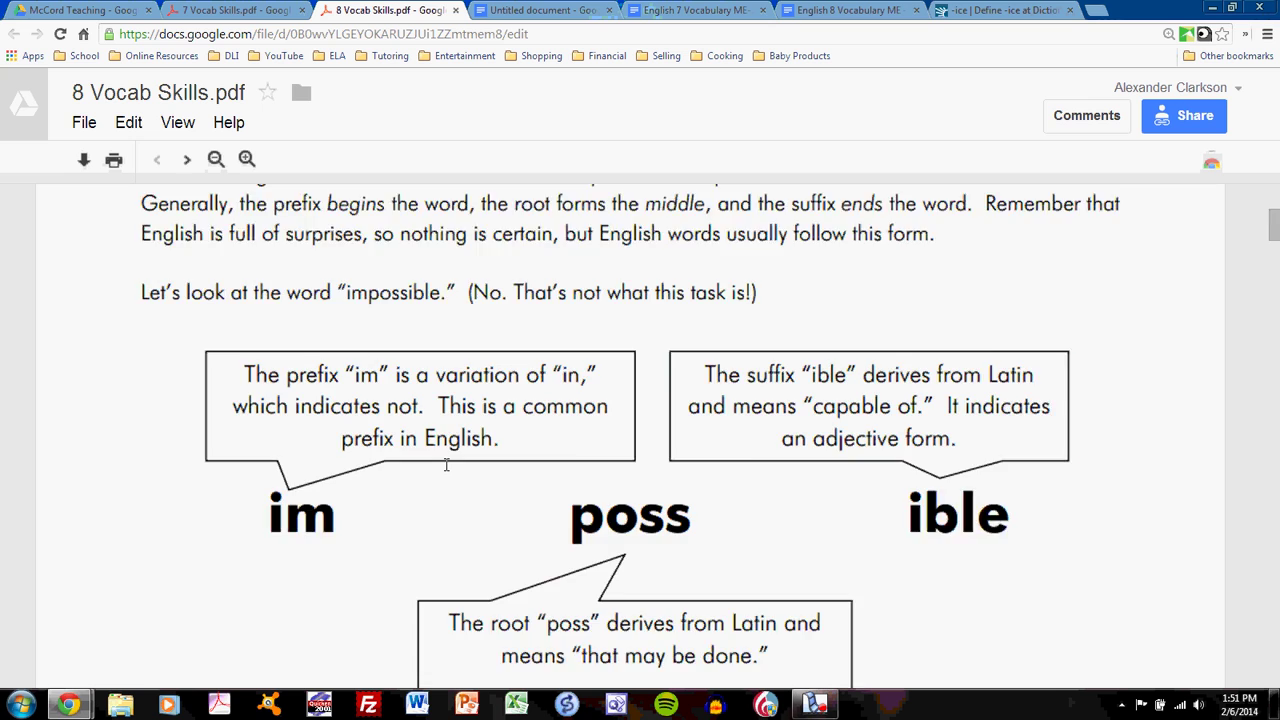
scroll(446, 464, down, 15)
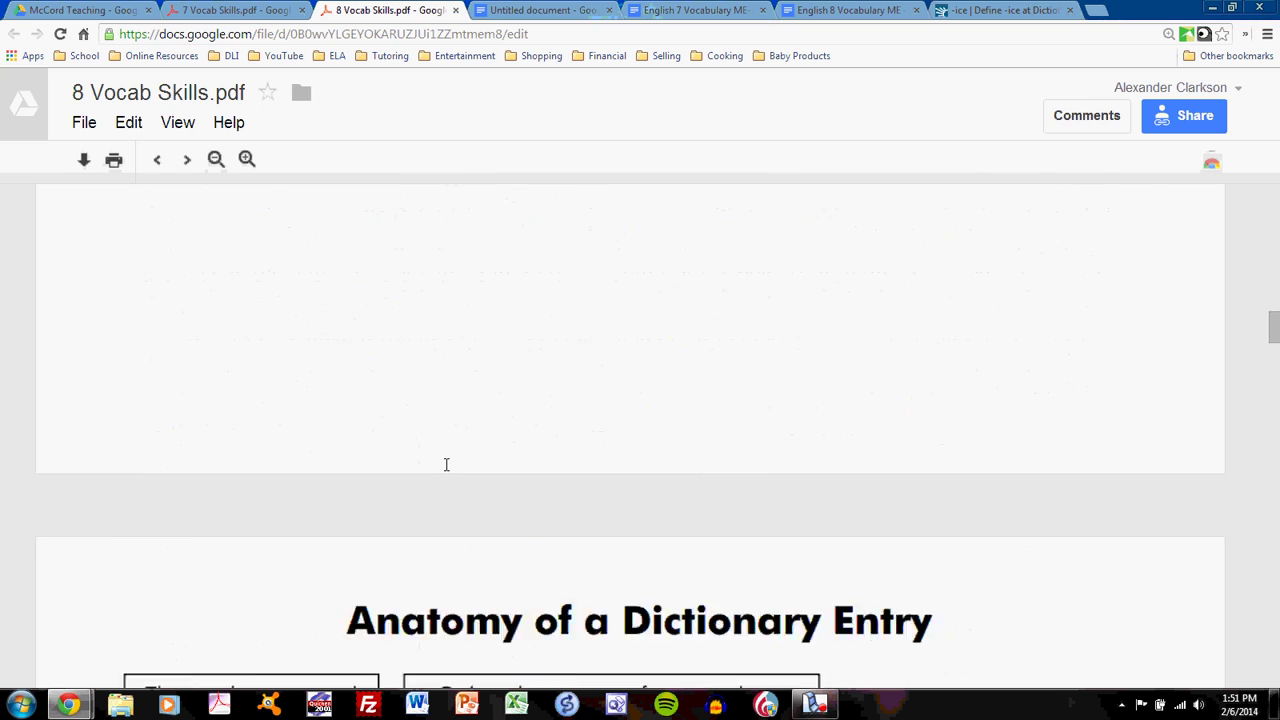
scroll(446, 464, down, 15)
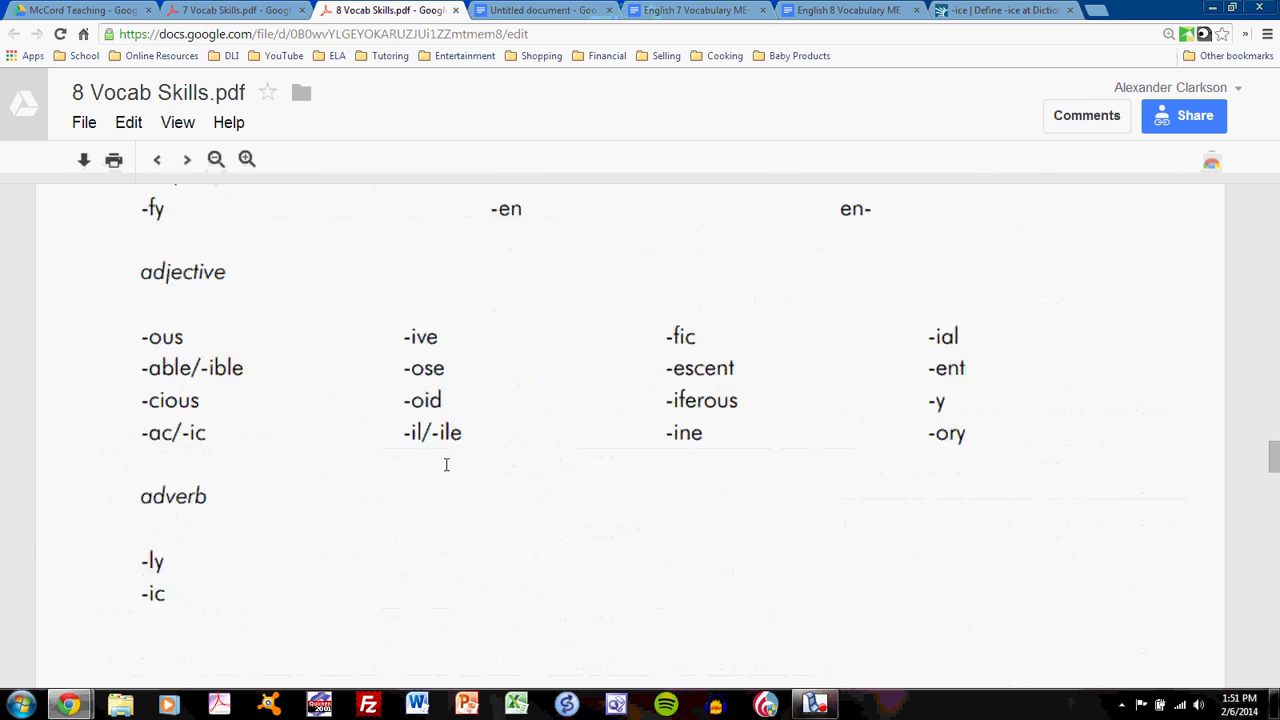
scroll(446, 464, down, 2)
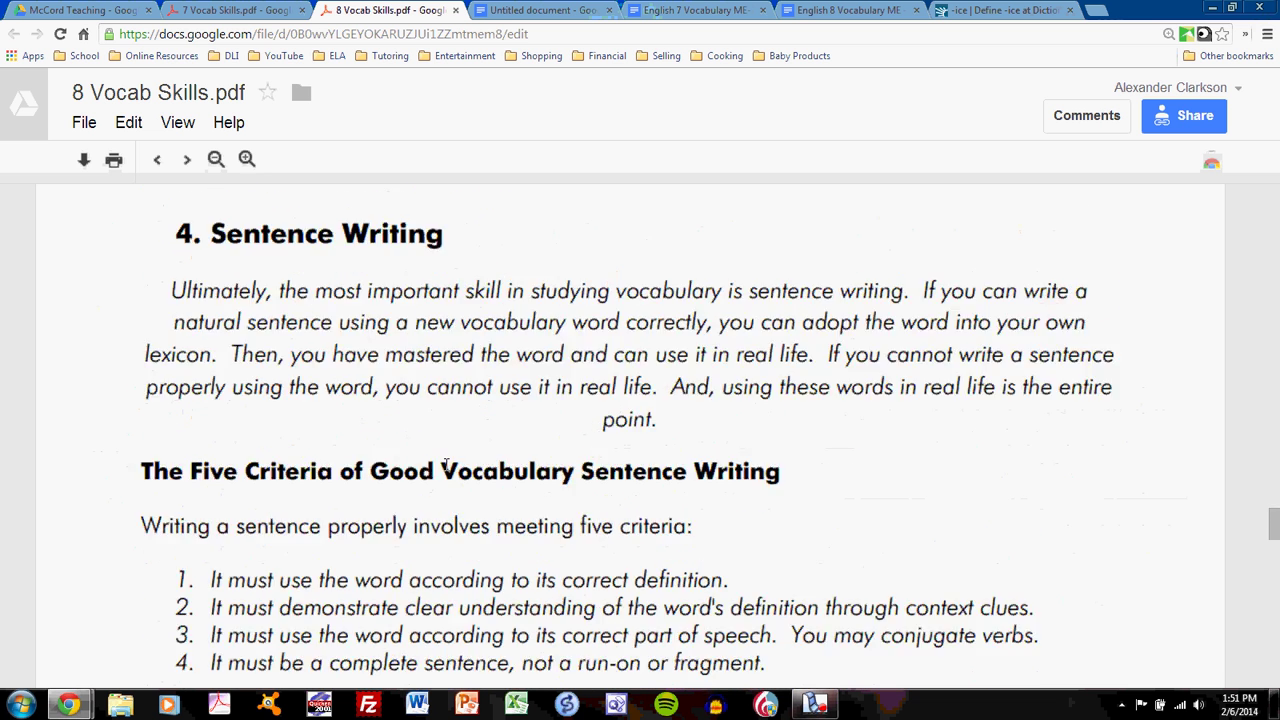
scroll(446, 464, up, 3)
scroll(446, 464, down, 1)
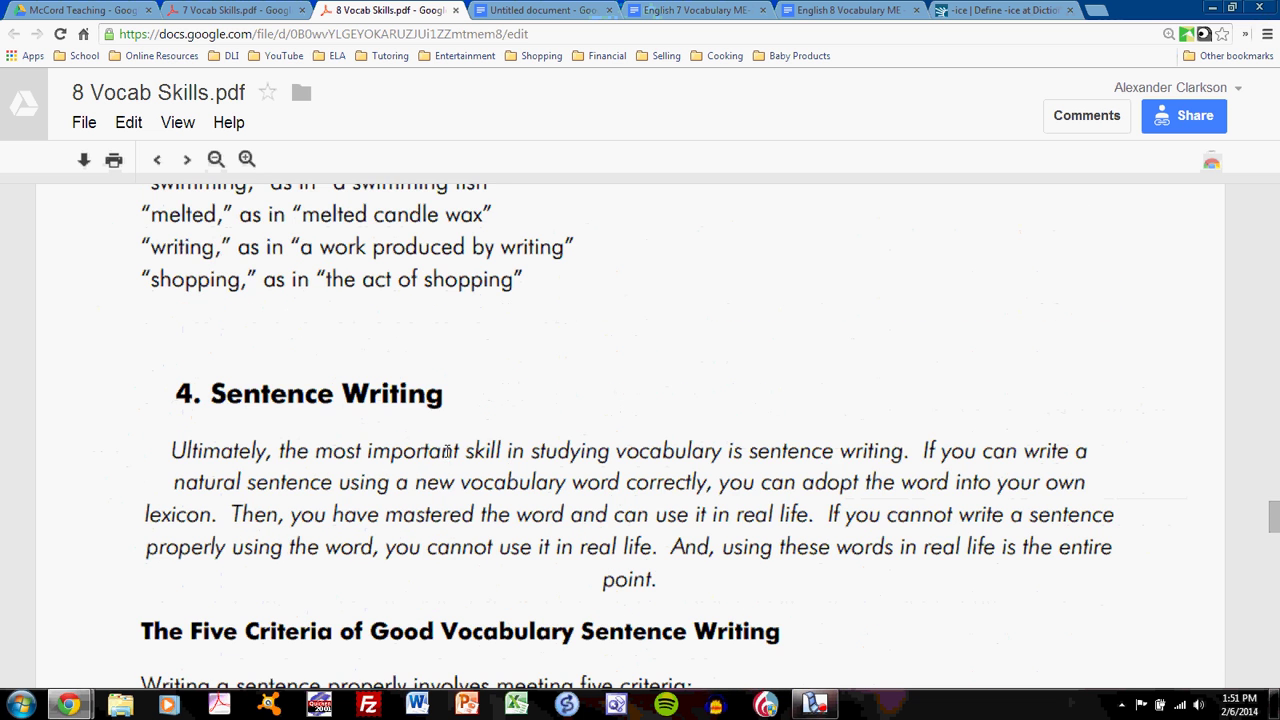
scroll(446, 464, down, 3)
scroll(442, 499, down, 7)
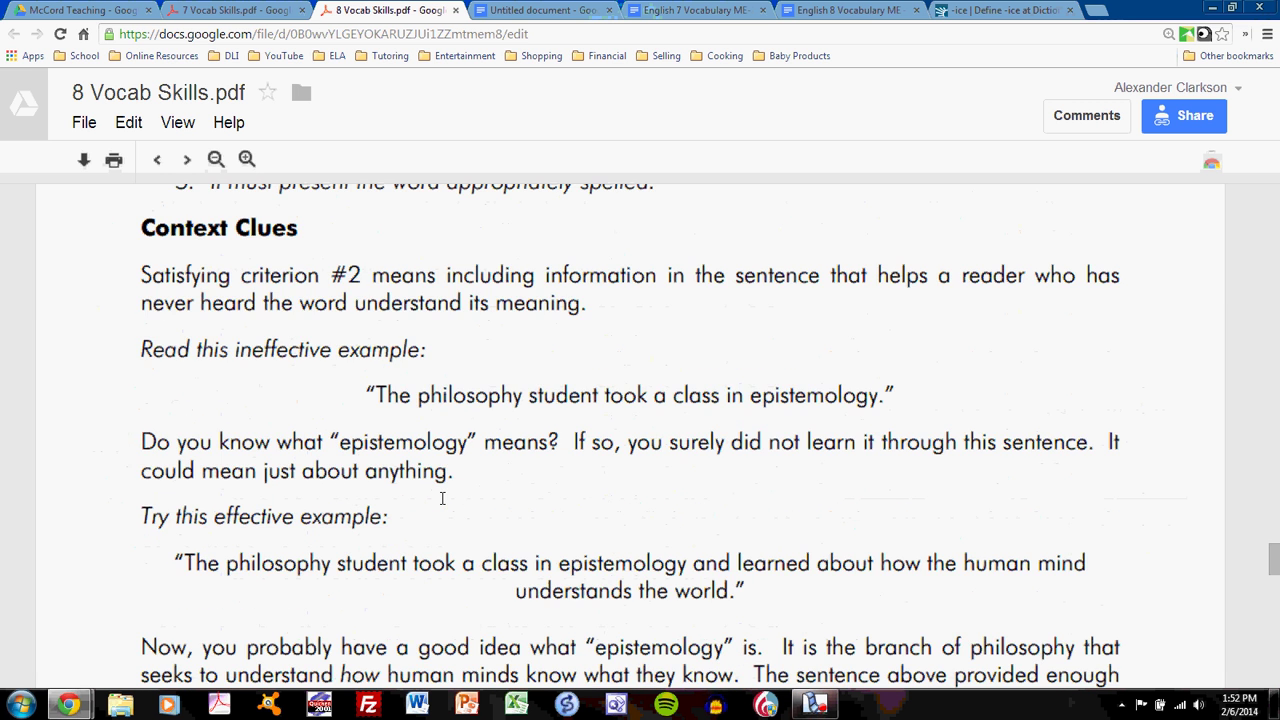
scroll(442, 499, down, 3)
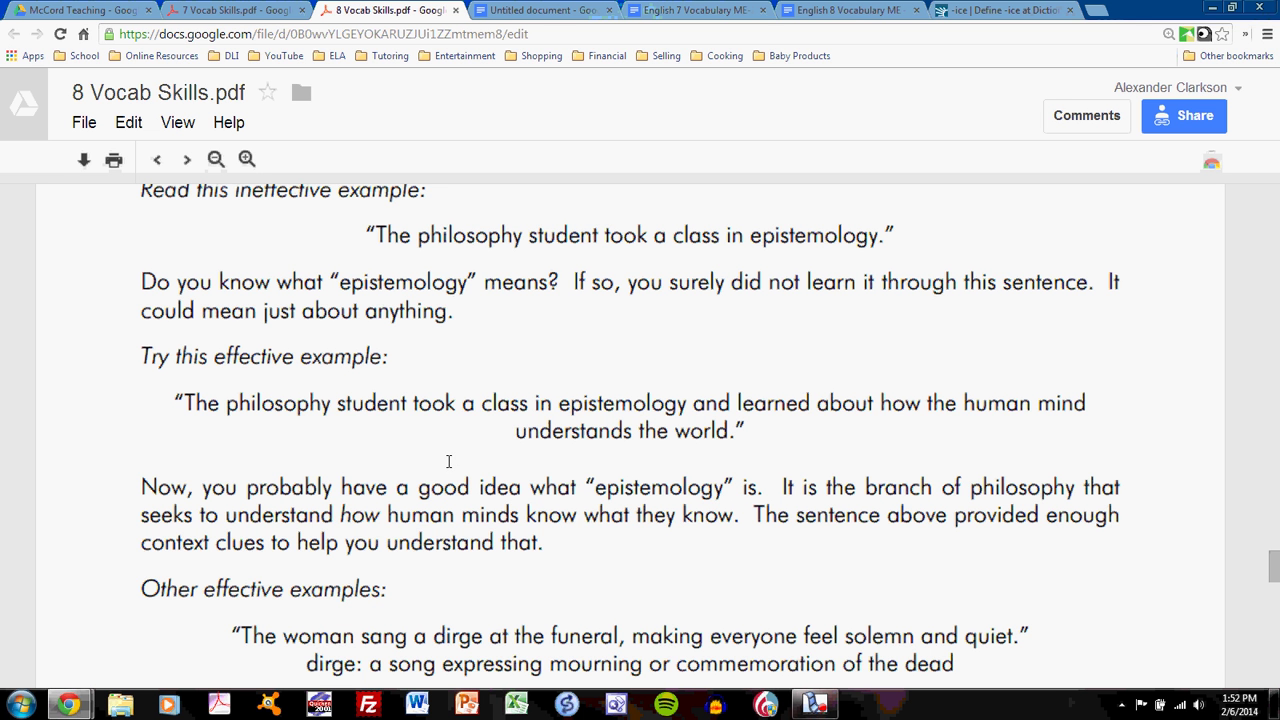
scroll(449, 461, up, 6)
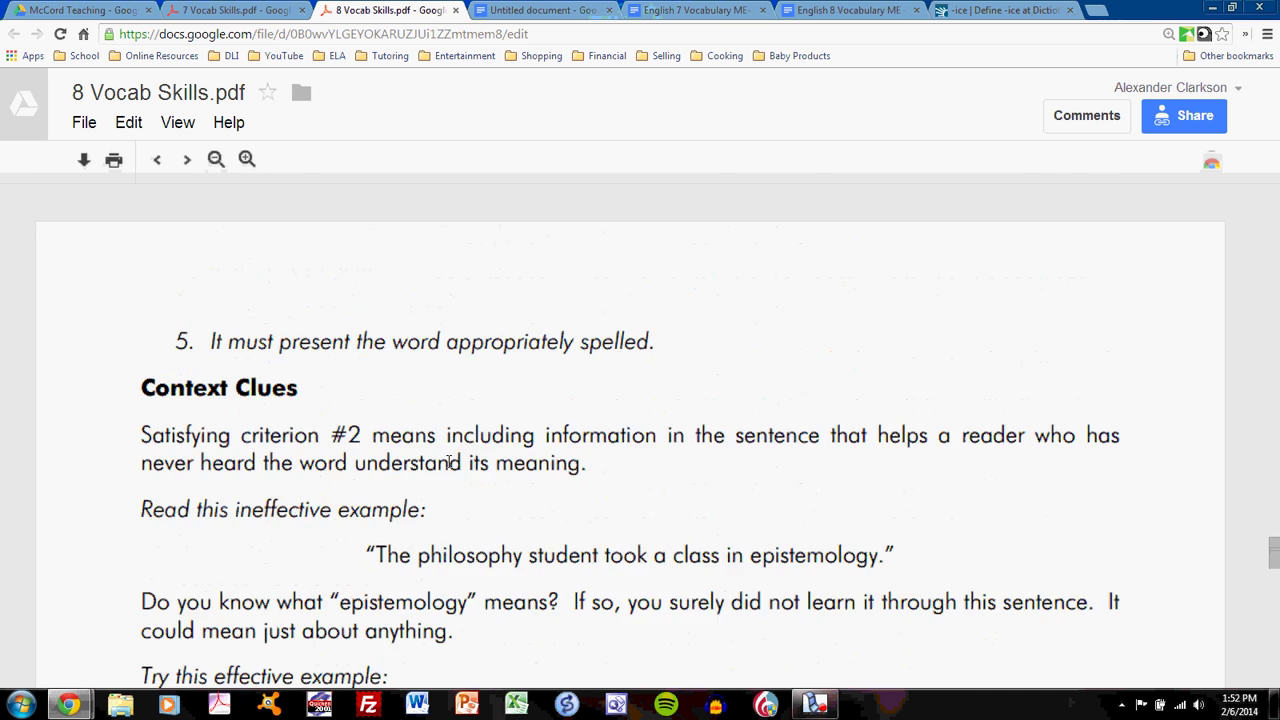
scroll(449, 461, up, 9)
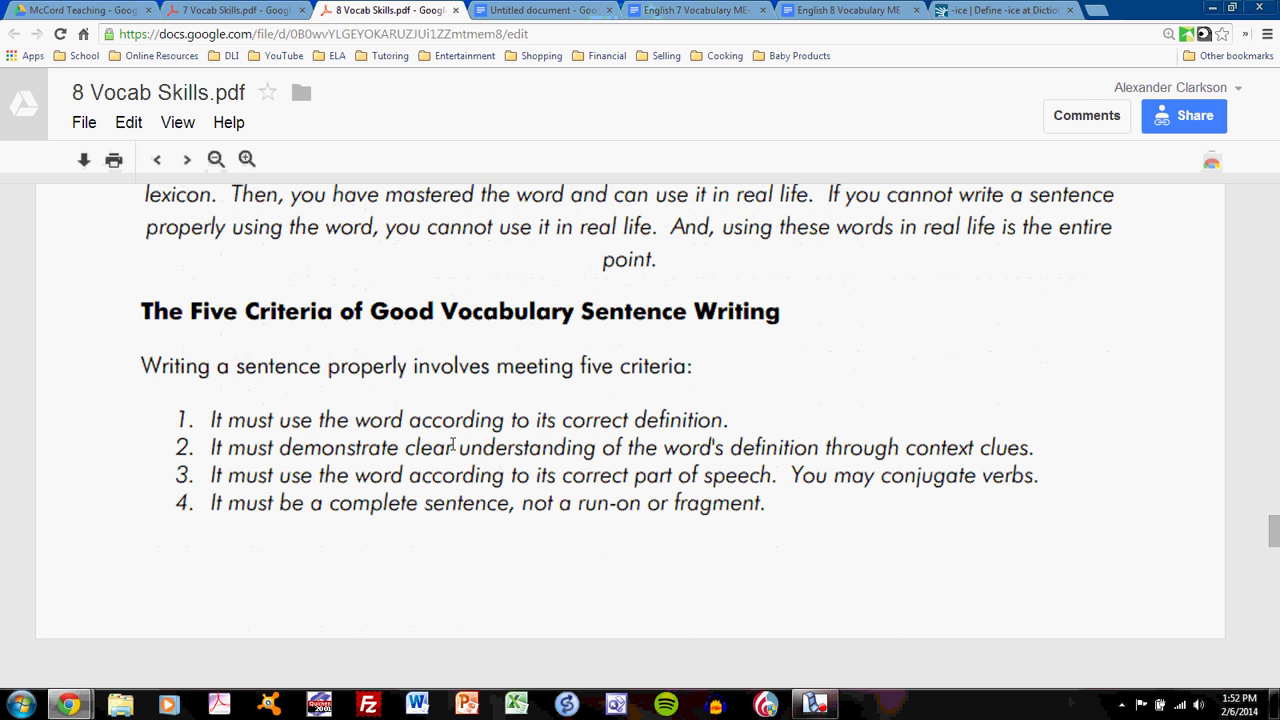
In the untitled document, write the example sentence "He is very prejudiced." below the word prejudiced.
click(552, 12)
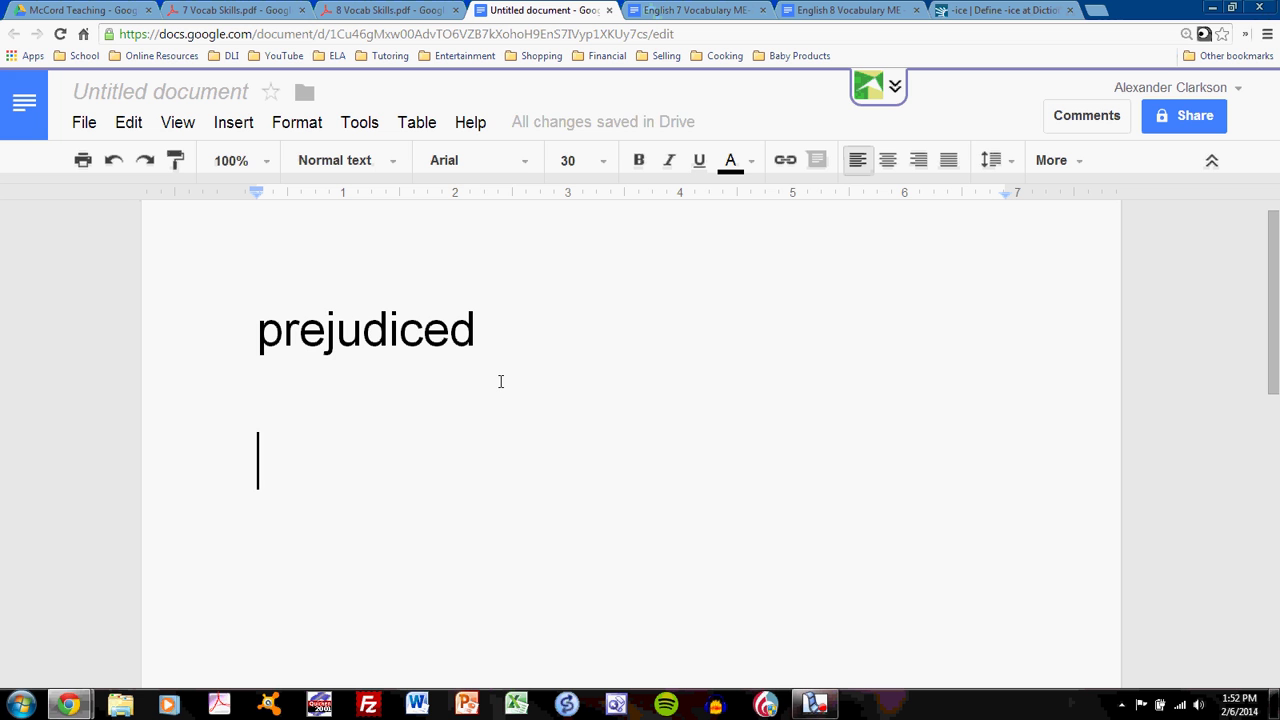
text(He is )
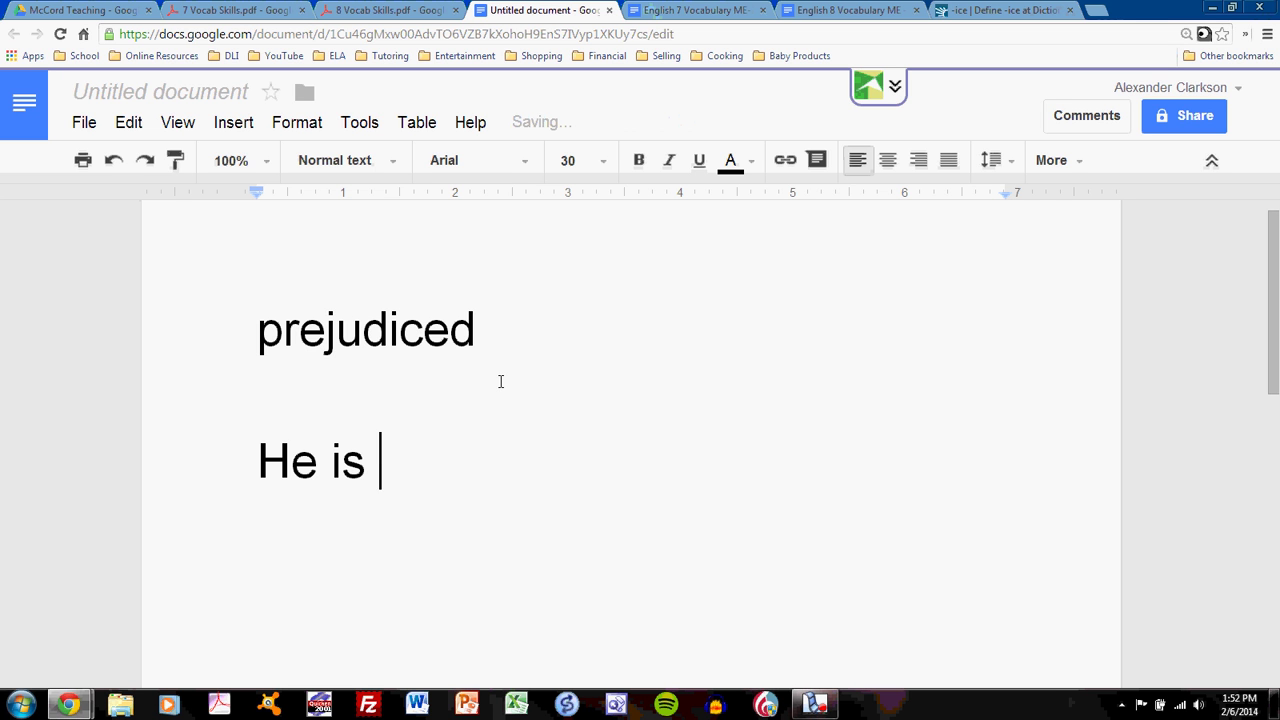
text(very pr)
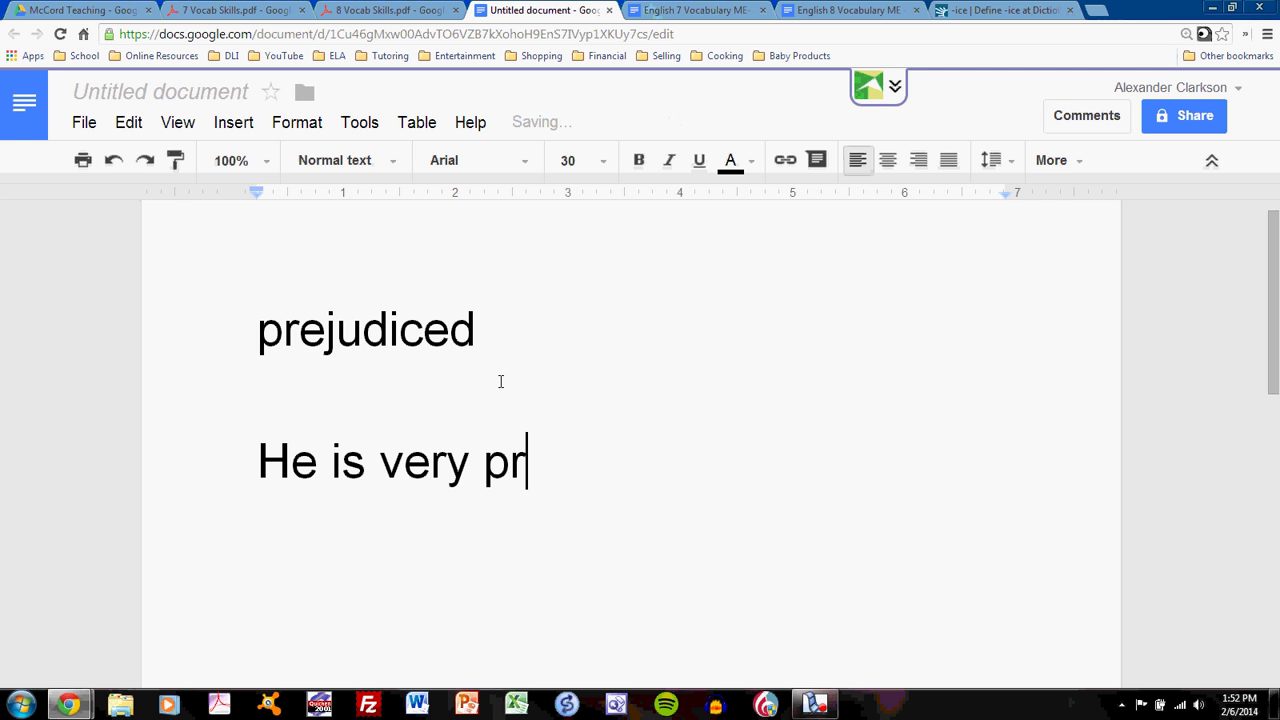
text(eju)
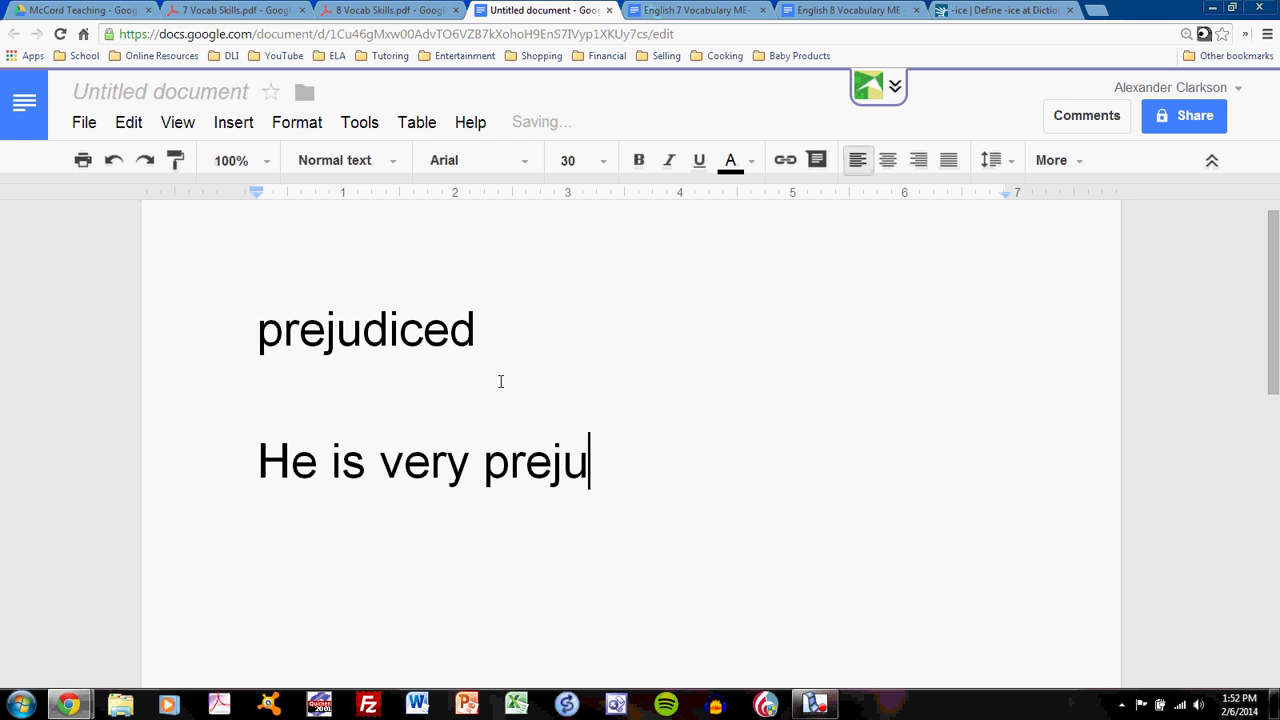
text(dice)
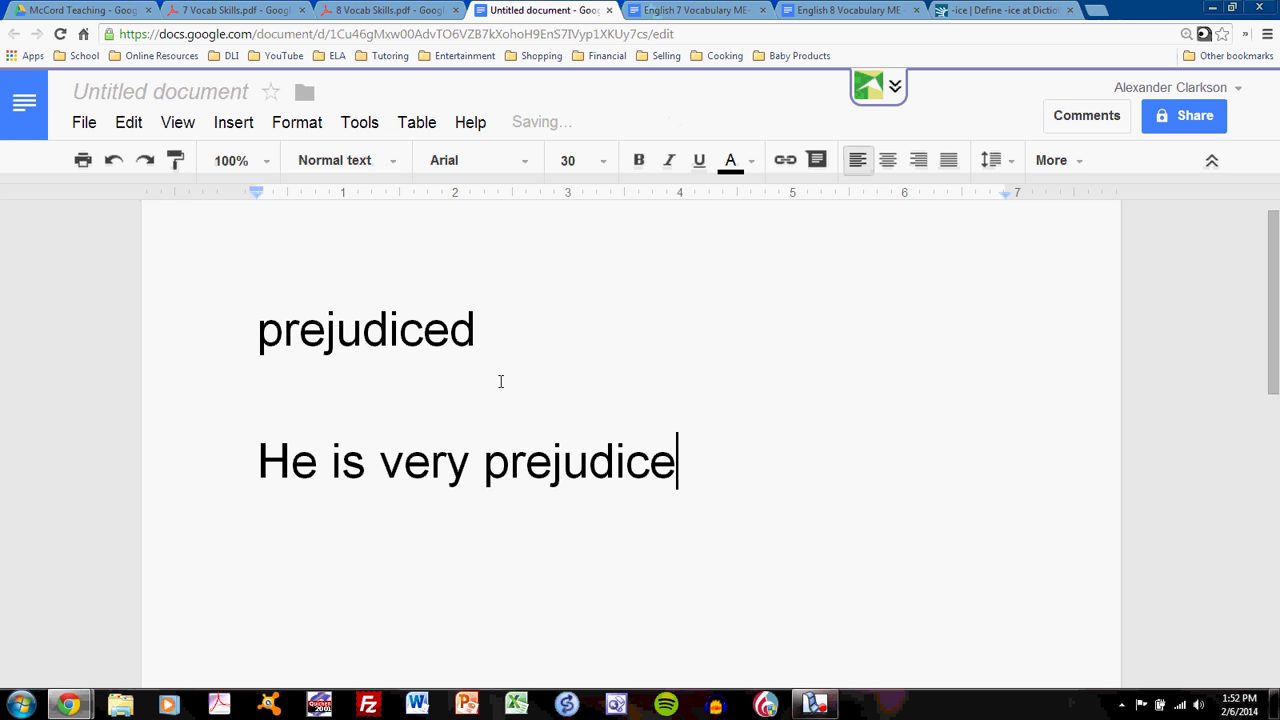
text(d.)
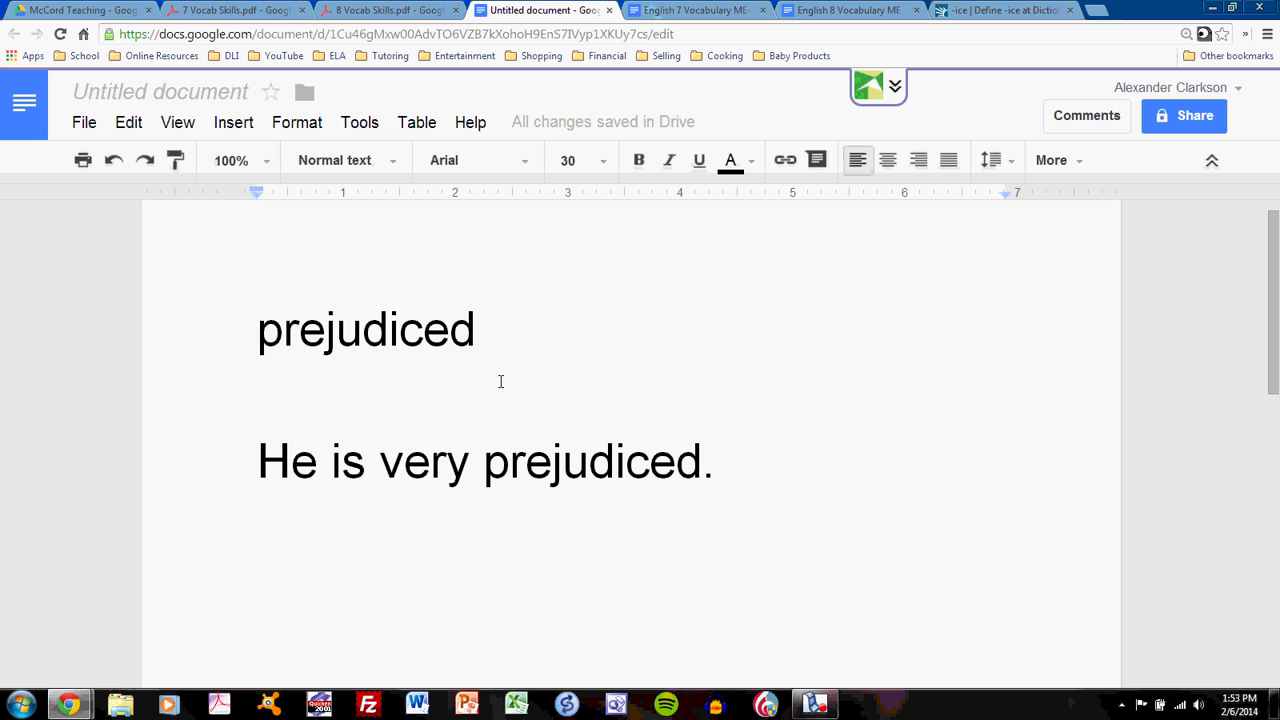
double_click(589, 466)
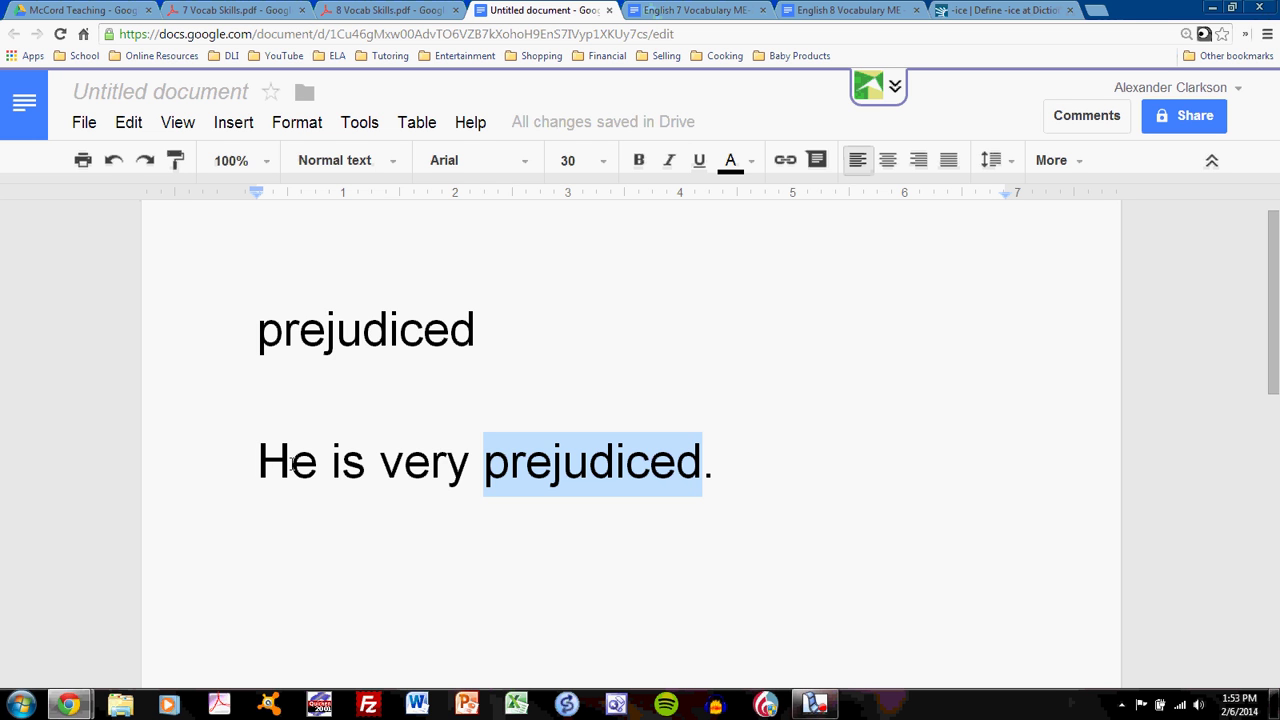
click(460, 525)
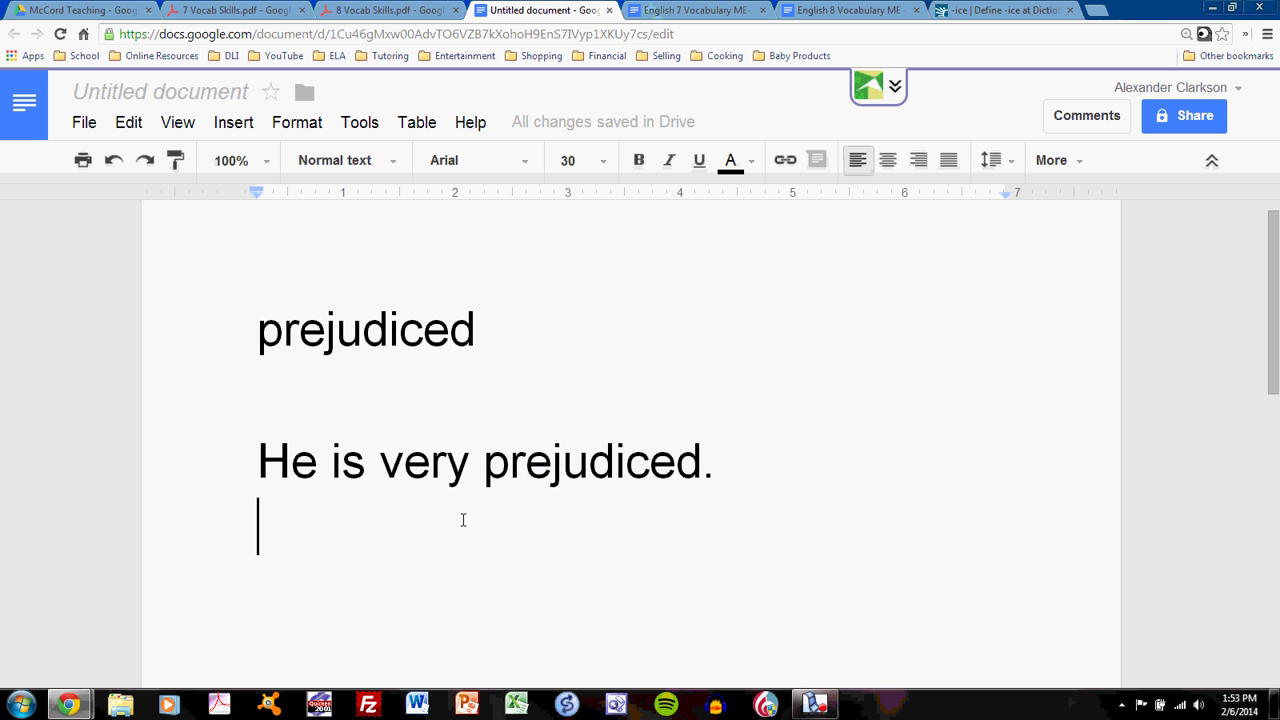
Begin a second example sentence on a new line with "The boss acted very prejudiced".
click(720, 462)
key(Return)
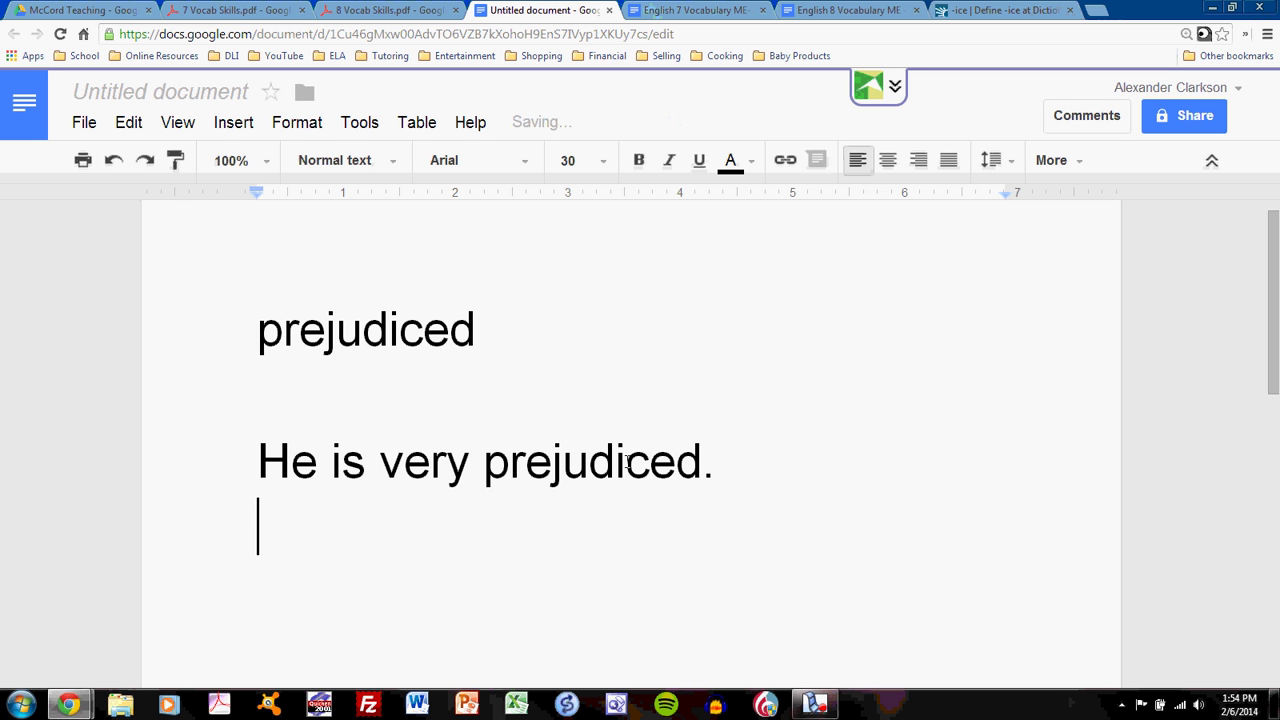
text(The b)
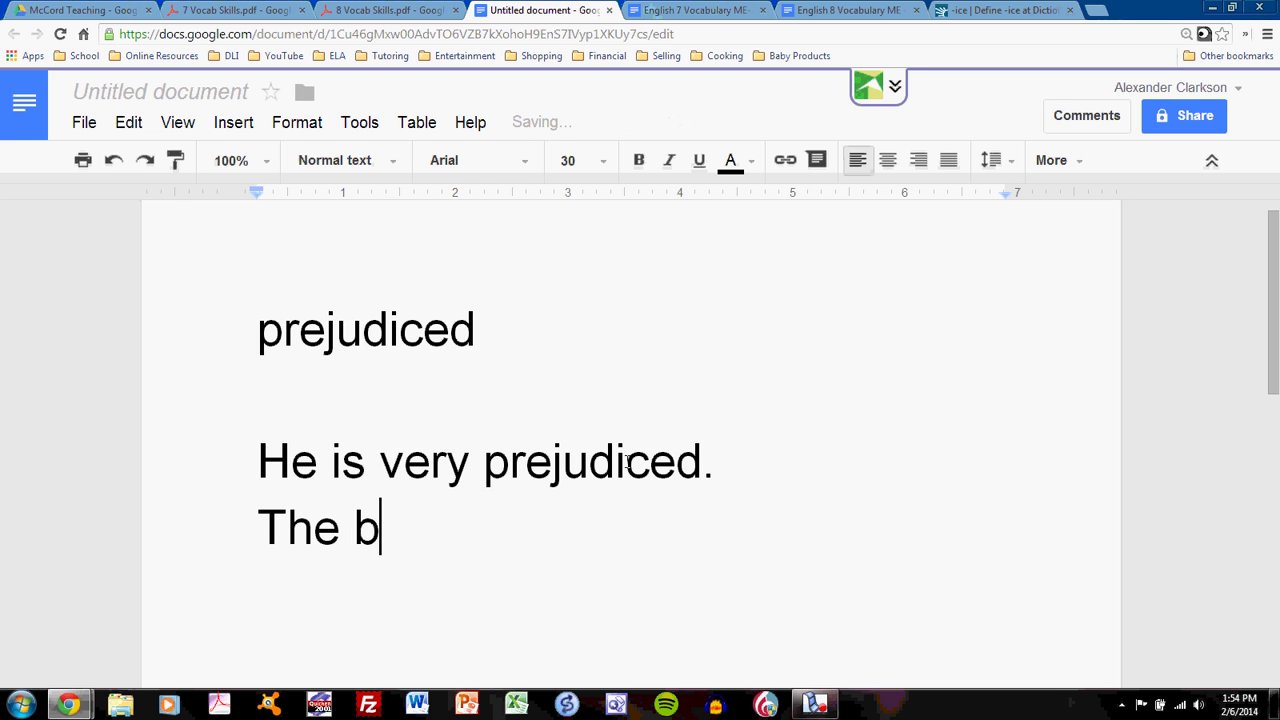
text(oass)
key(BackSpace)
key(BackSpace)
key(BackSpace)
text(ss )
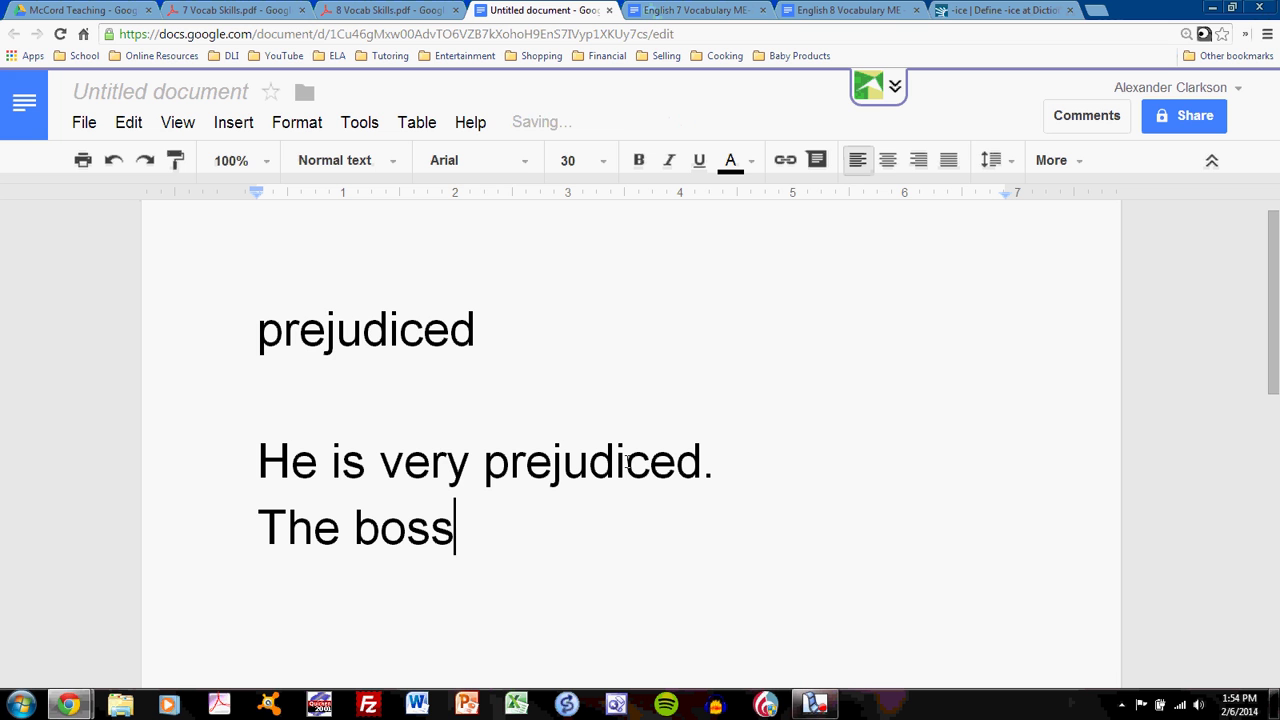
text(act)
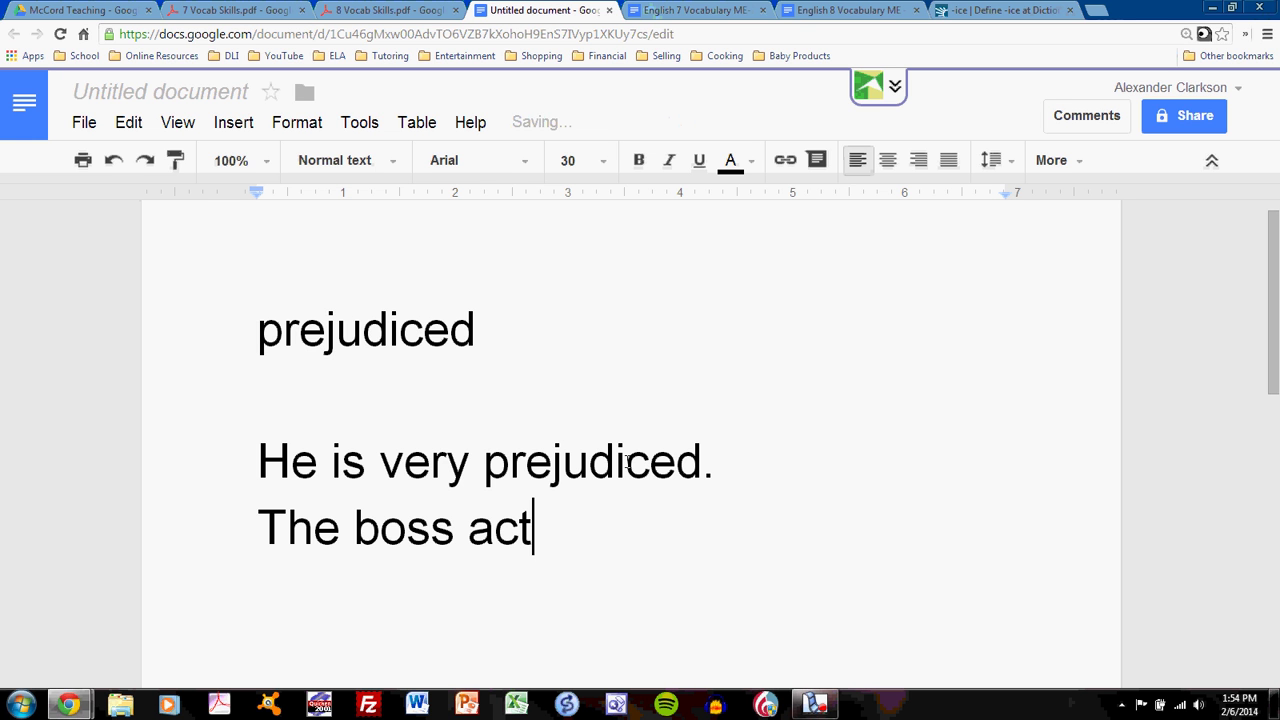
text(ed vry)
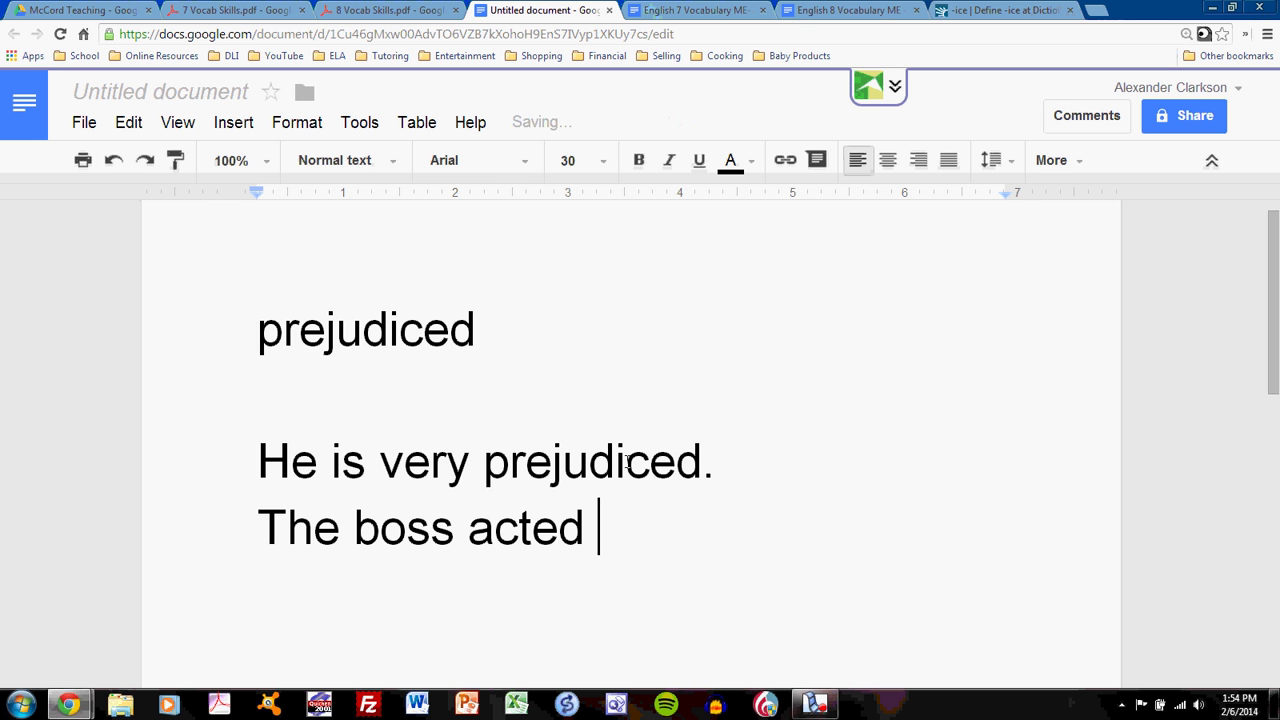
key(BackSpace)
key(BackSpace)
key(BackSpace)
text(e)
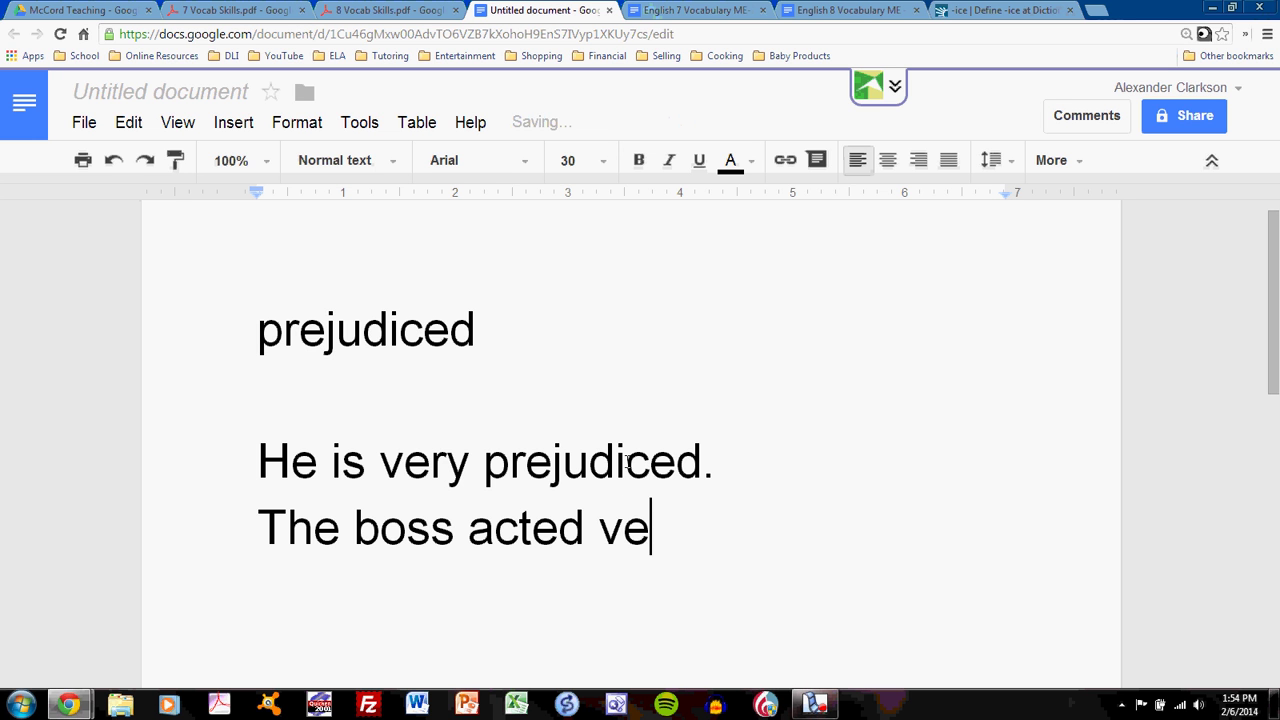
text(ry prj)
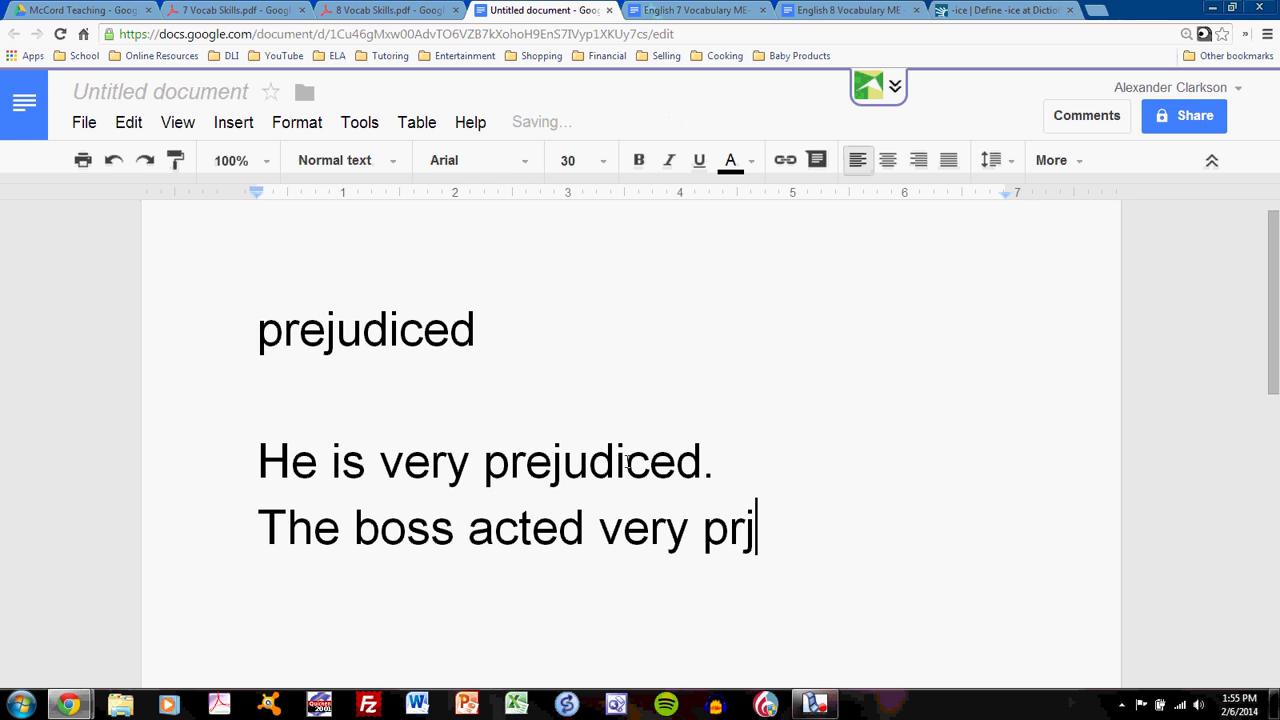
key(BackSpace)
text(ejudic)
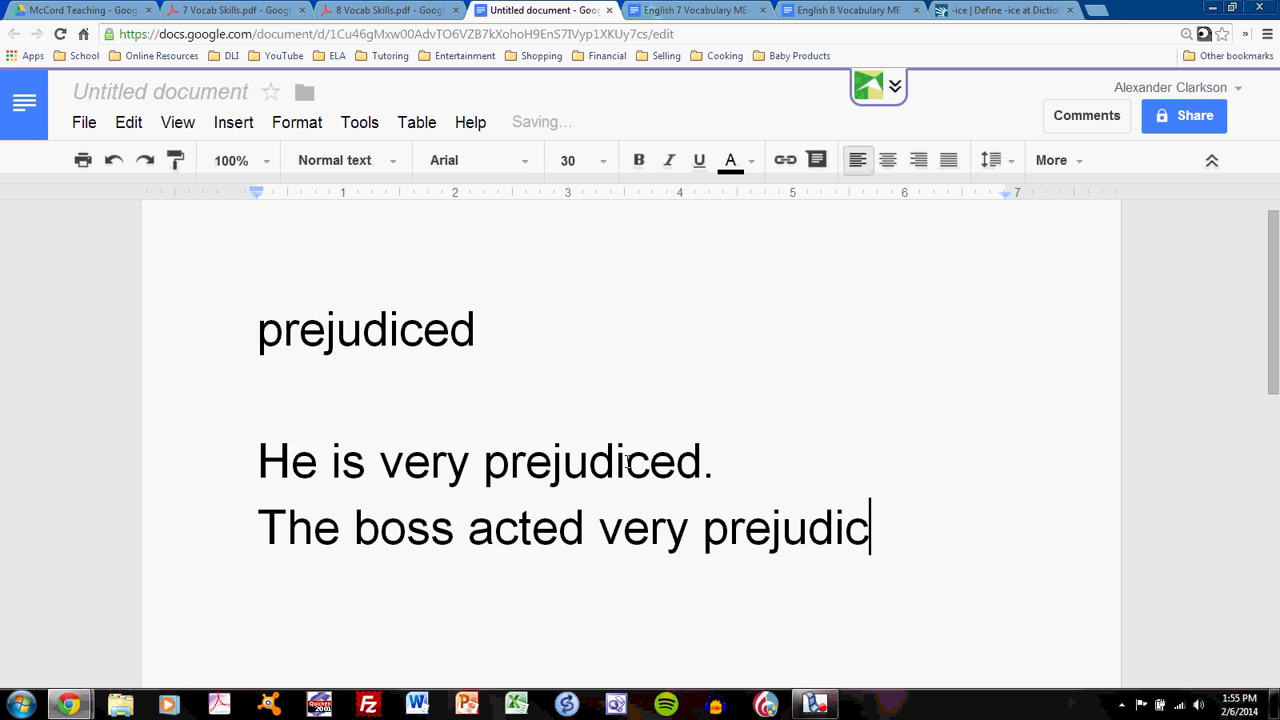
text(ed)
Complete the second example sentence with "by only giving raises to his male employees.".
text( b)
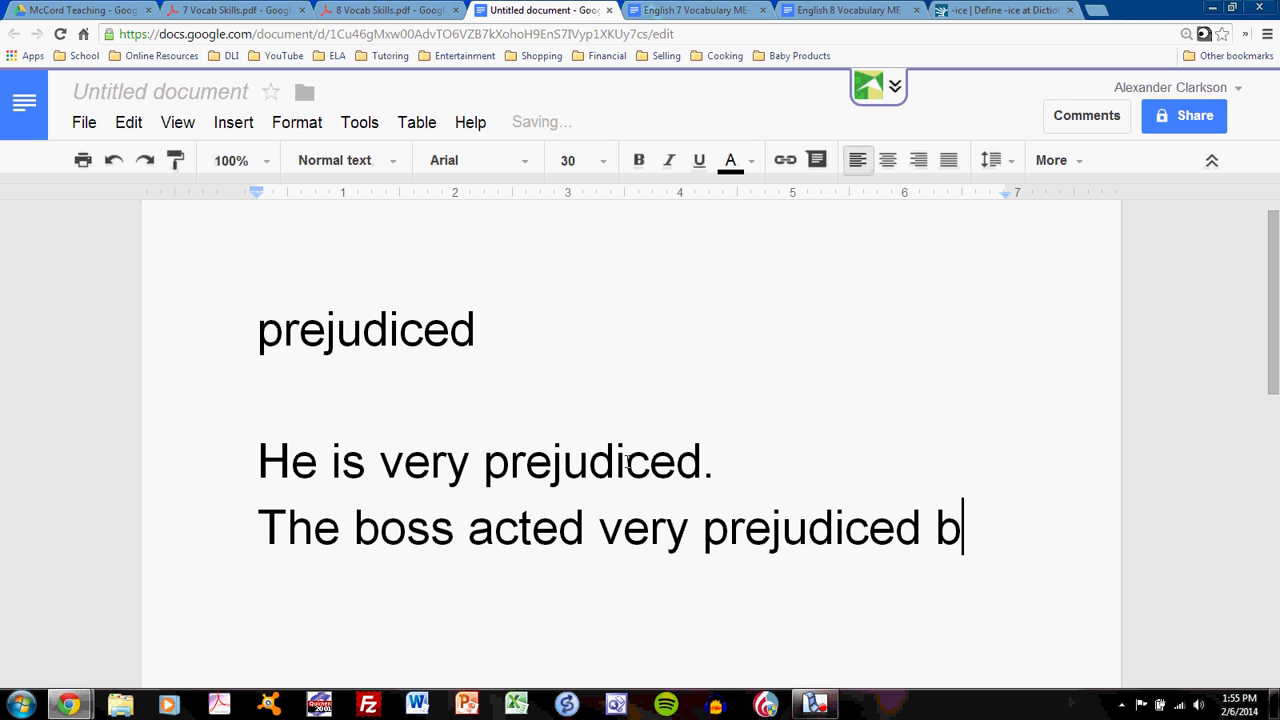
text(y only giving raius)
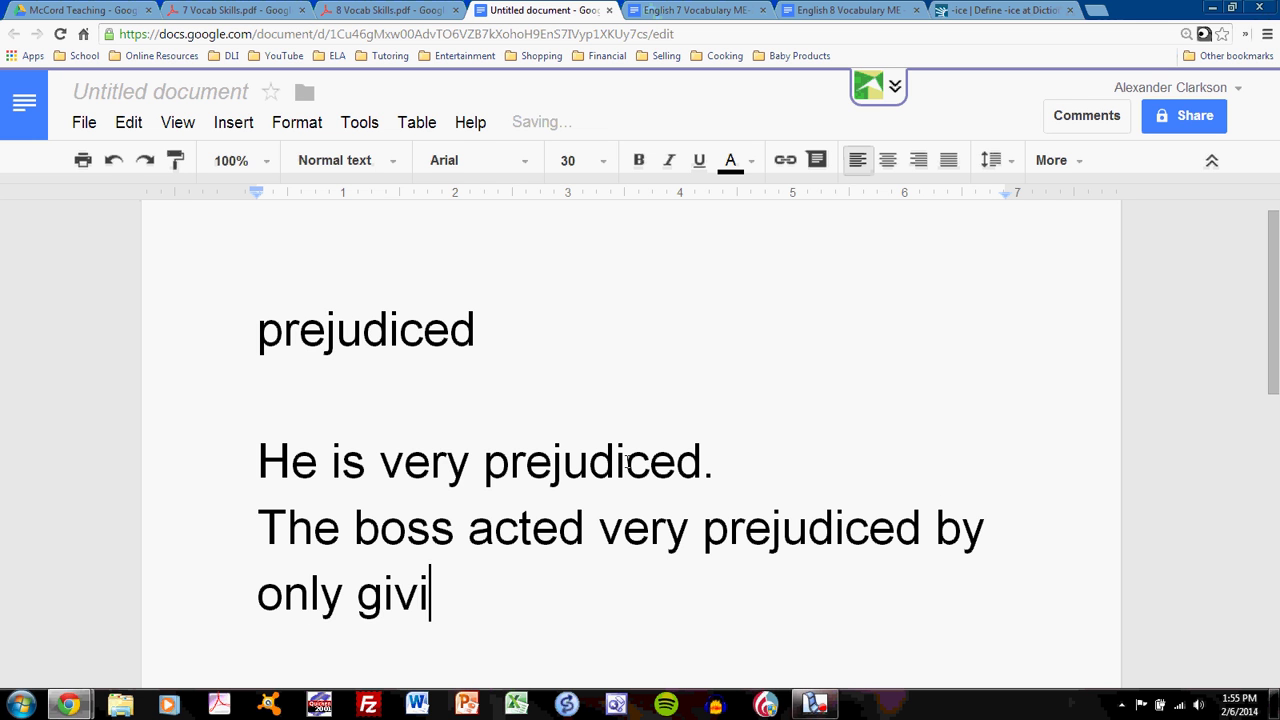
key(BackSpace)
key(BackSpace)
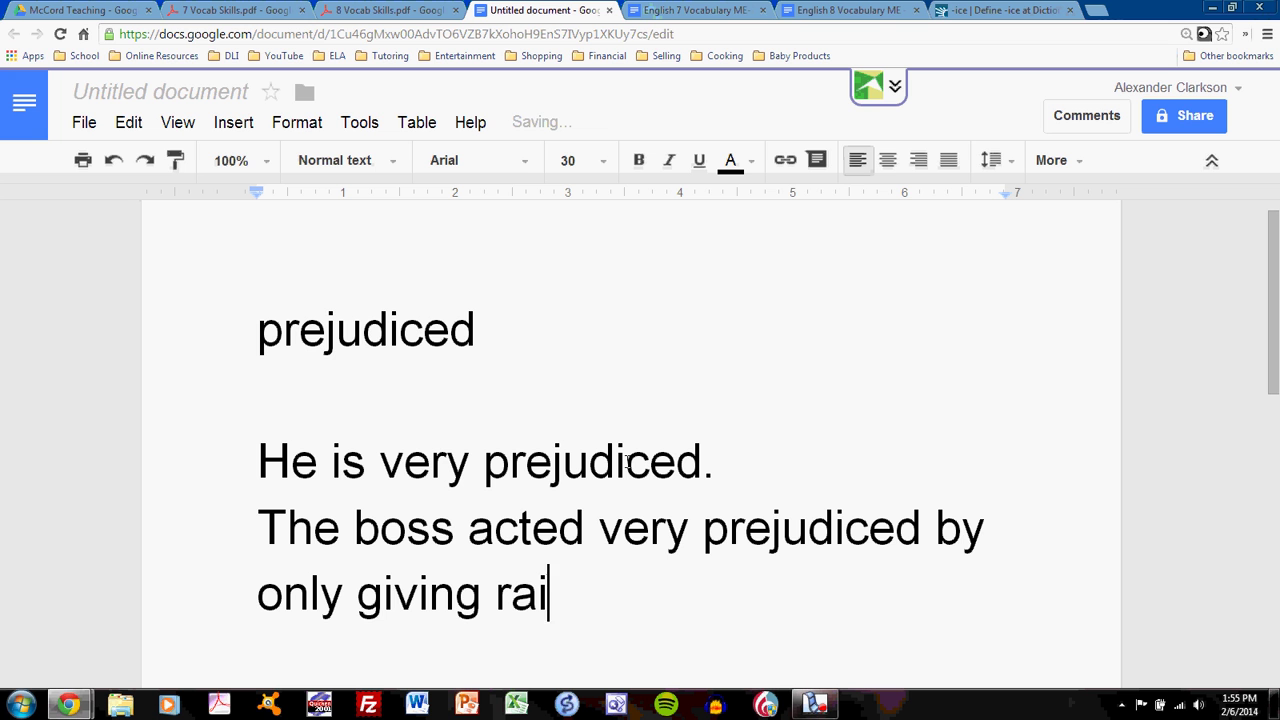
text(ses to h)
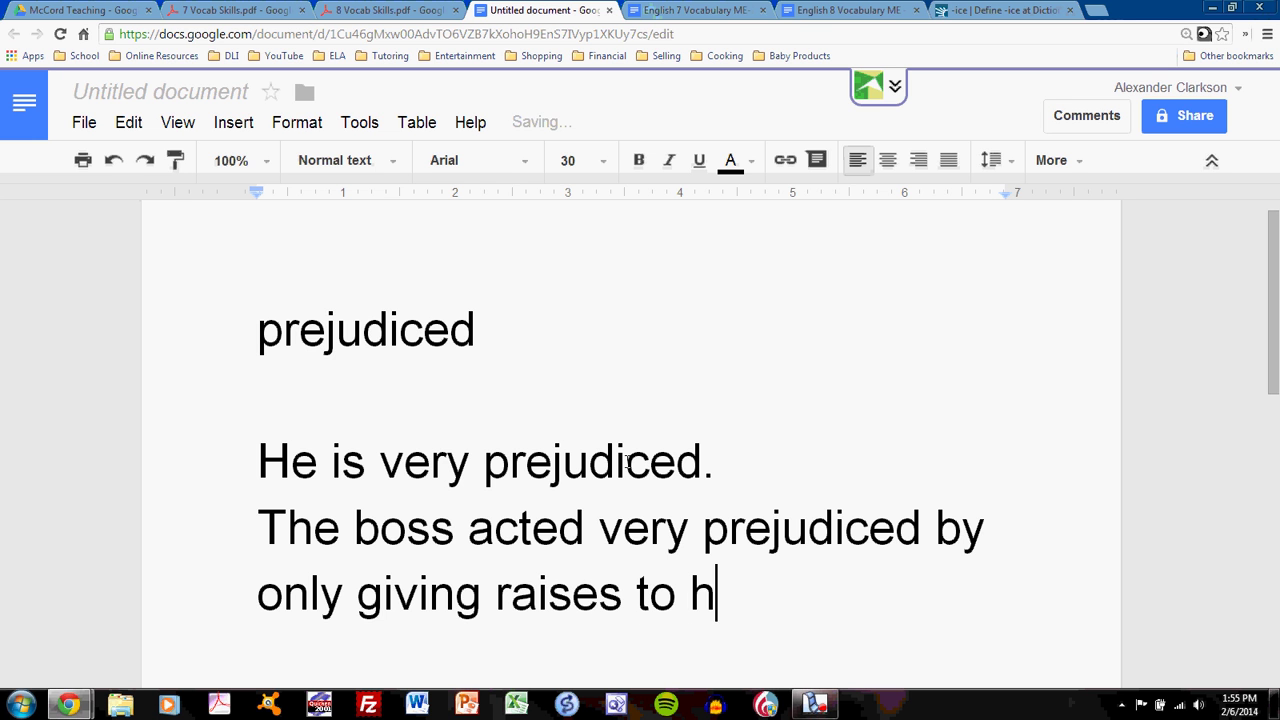
text(is male)
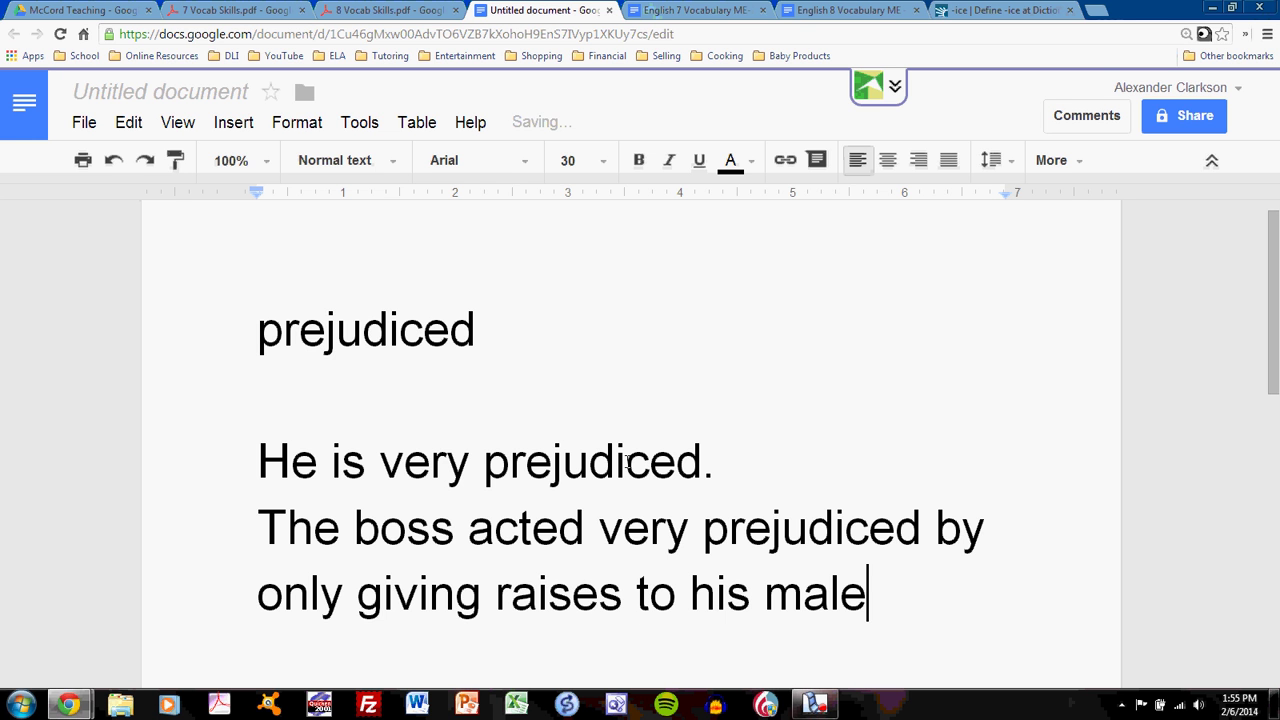
text( employees.)
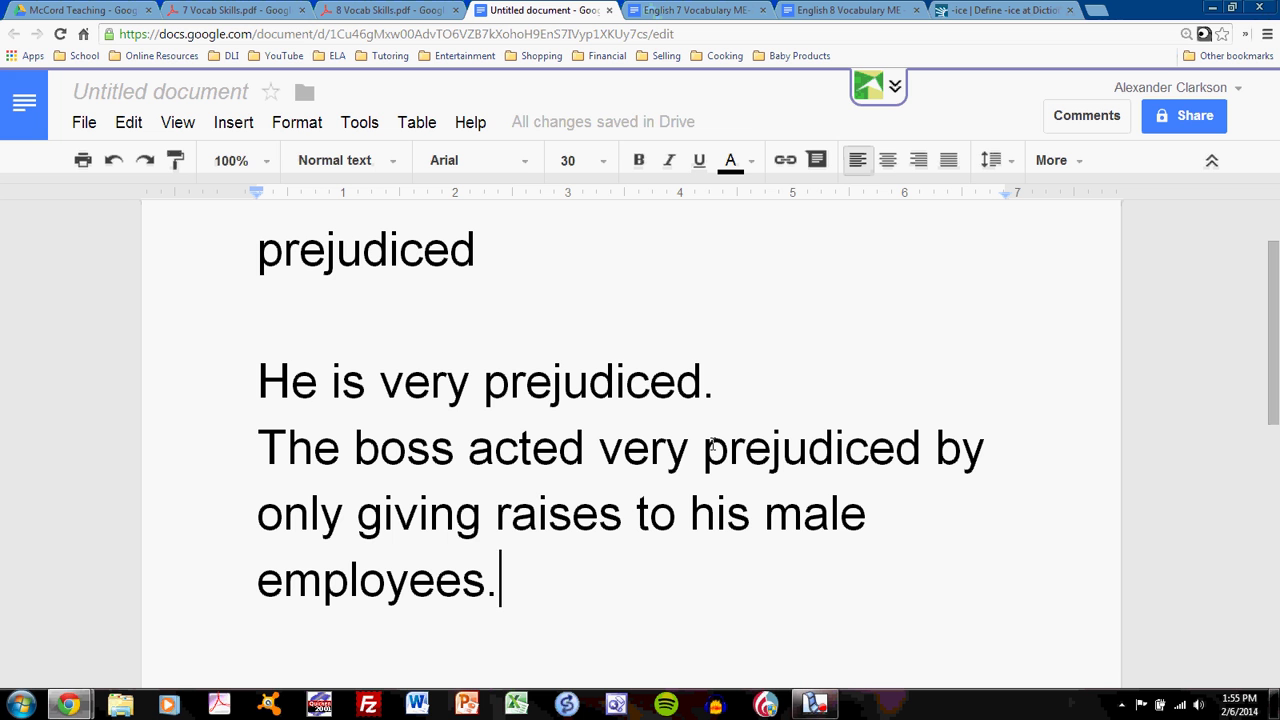
Italicize the word "prejudiced" in both example sentences.
double_click(592, 388)
key(ctrl+i)
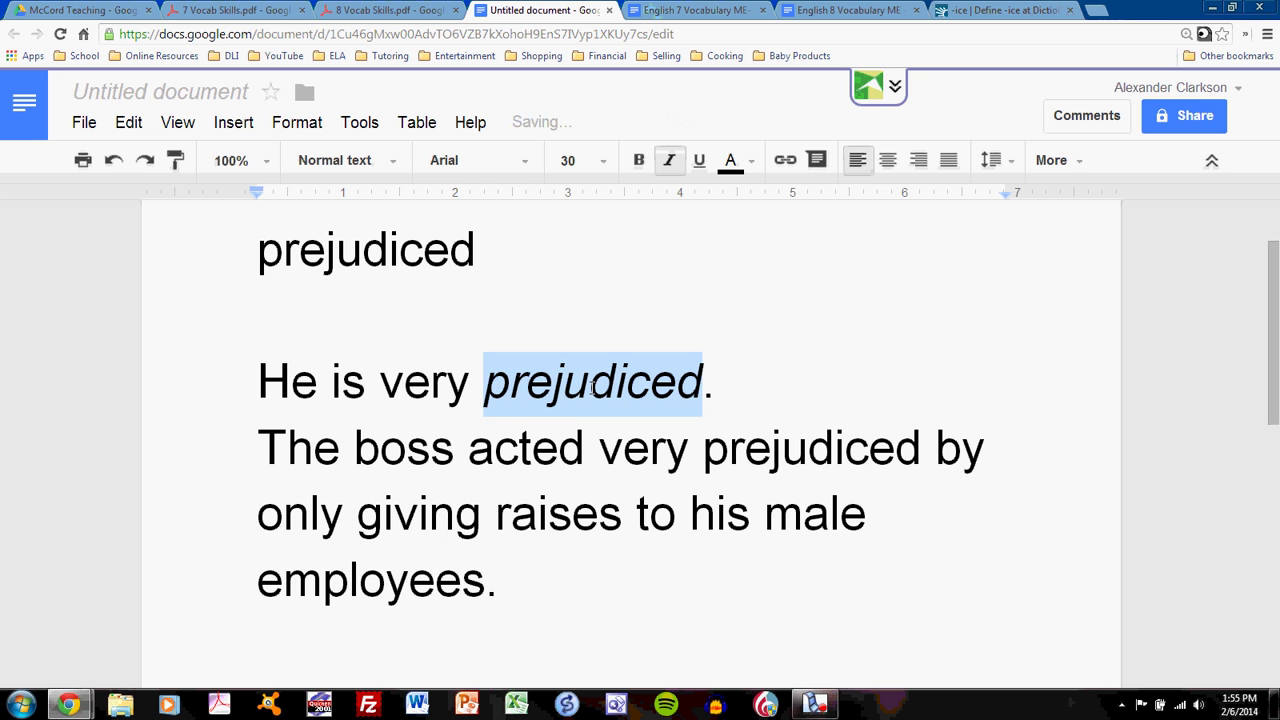
double_click(779, 450)
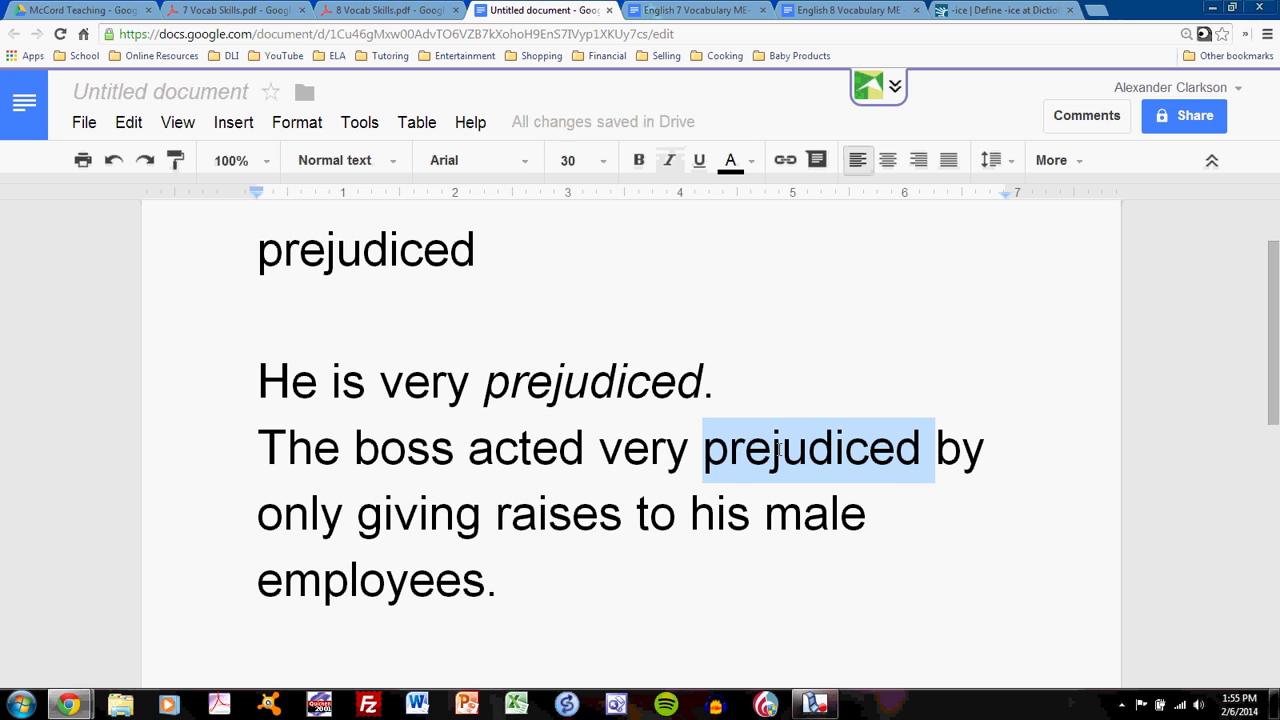
key(ctrl+i)
click(525, 578)
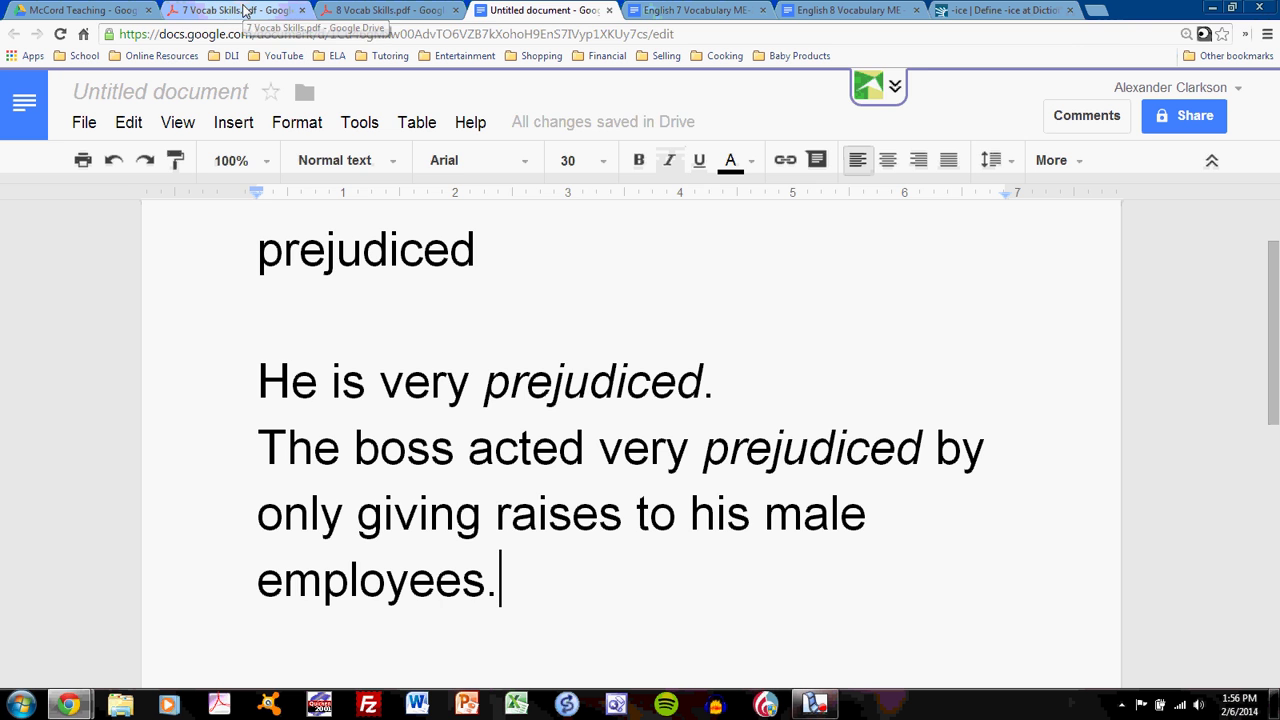
Open 7 Vocab Skills.pdf and examine the Context Clues section with its ineffective and effective example sentences.
click(245, 10)
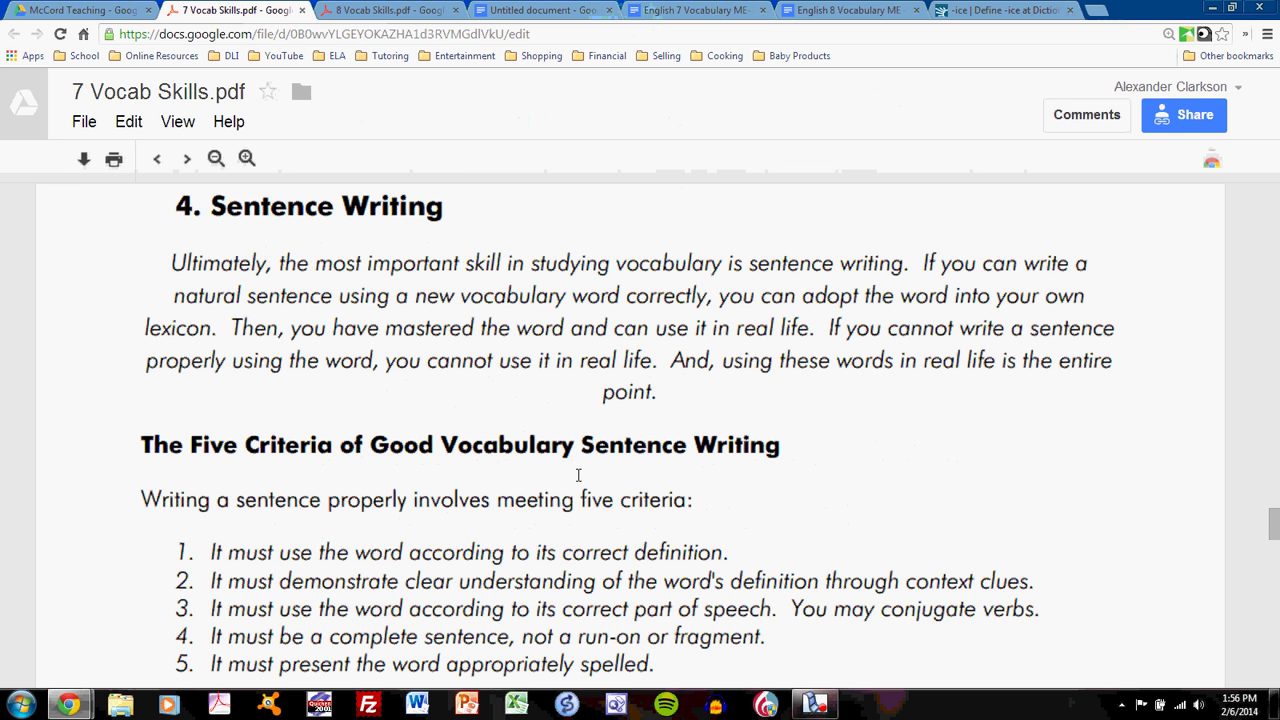
scroll(580, 478, down, 3)
scroll(584, 481, down, 4)
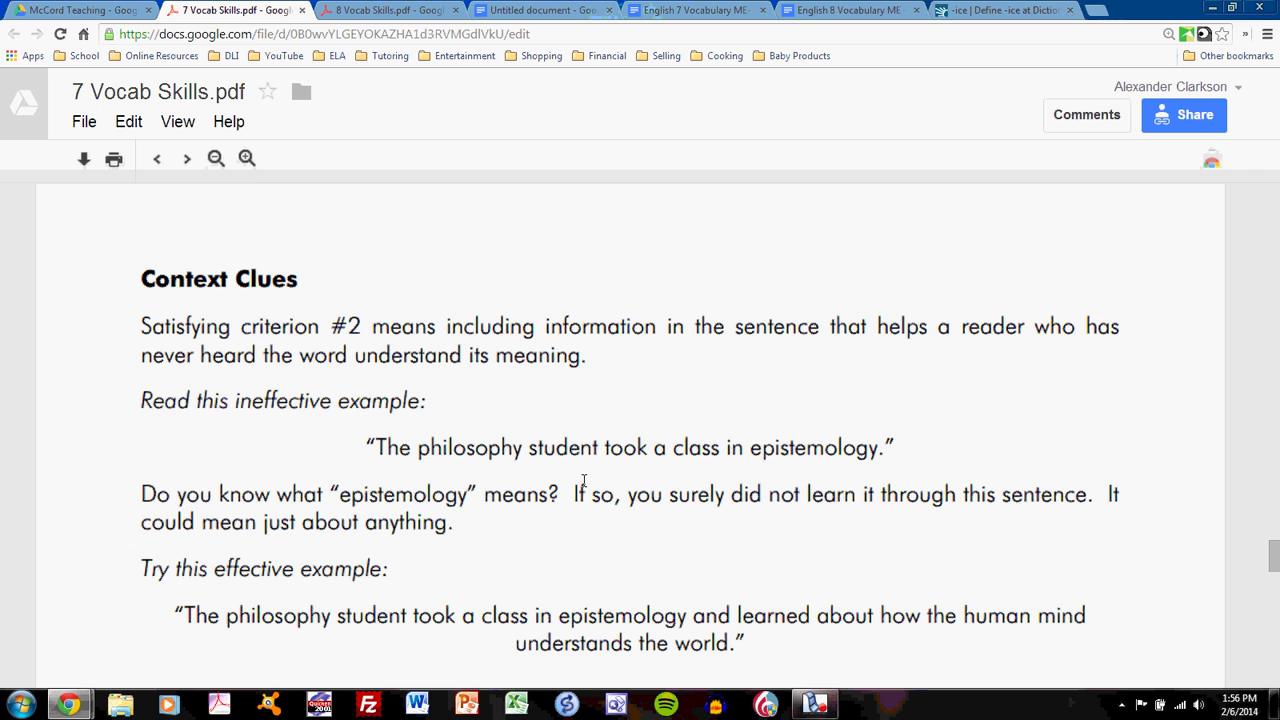
scroll(584, 481, down, 1)
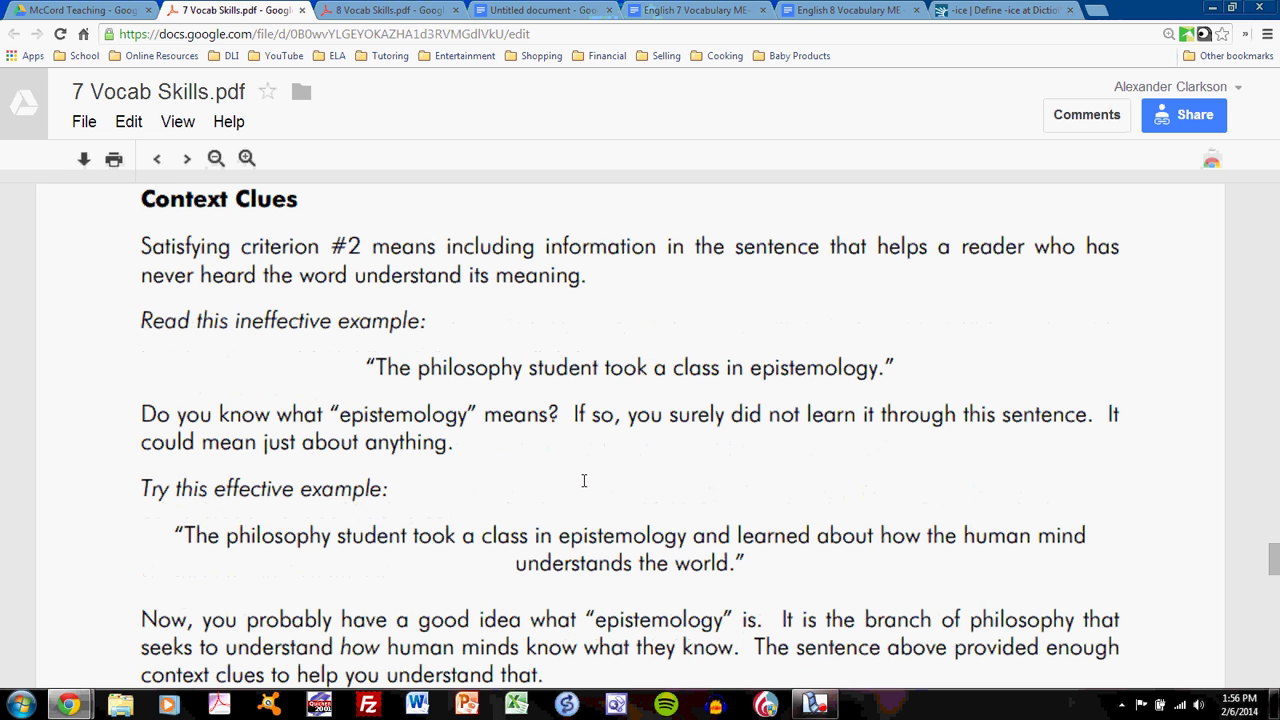